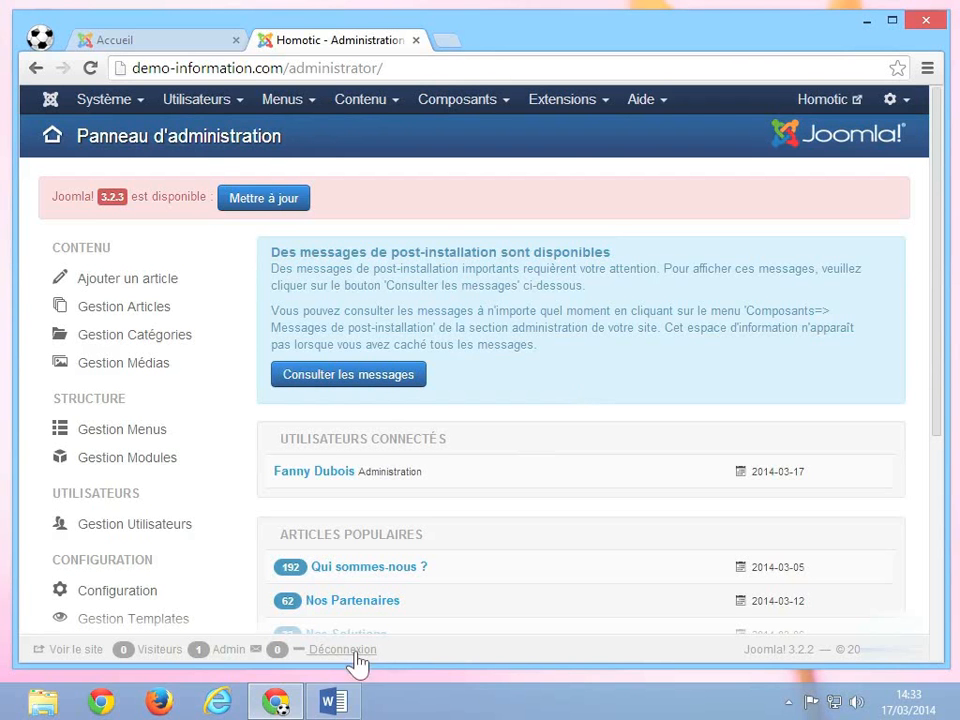
Switch to the Plan.docx outline in Word, expand the "La société" heading and review its subcategories and articles
{"action": "mouse_move", "coordinate": [346, 697]}
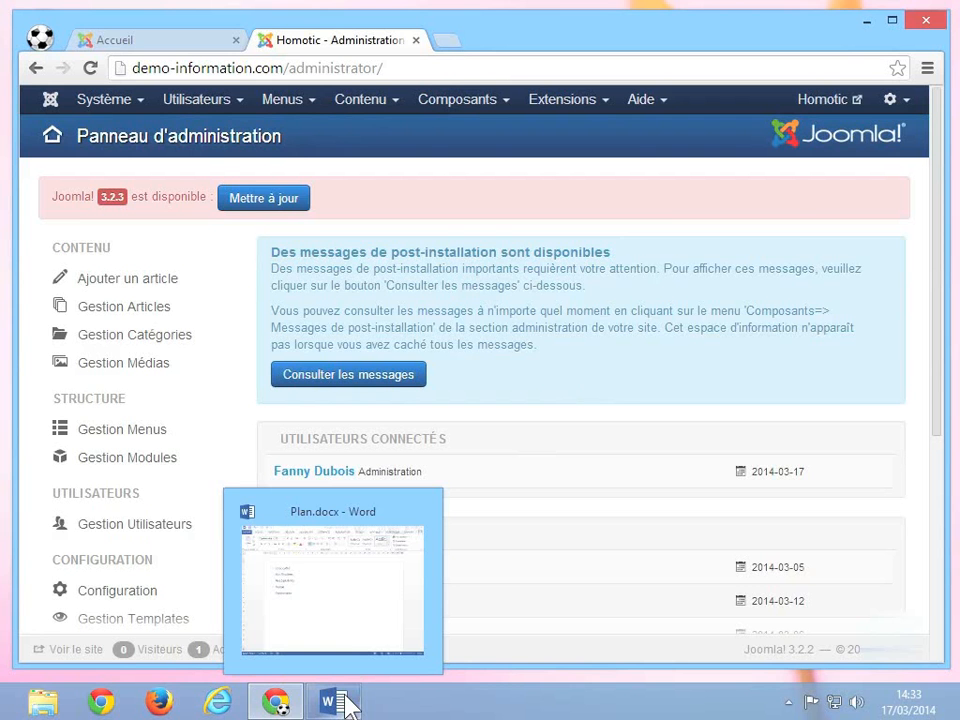
{"action": "left_click", "coordinate": [346, 698]}
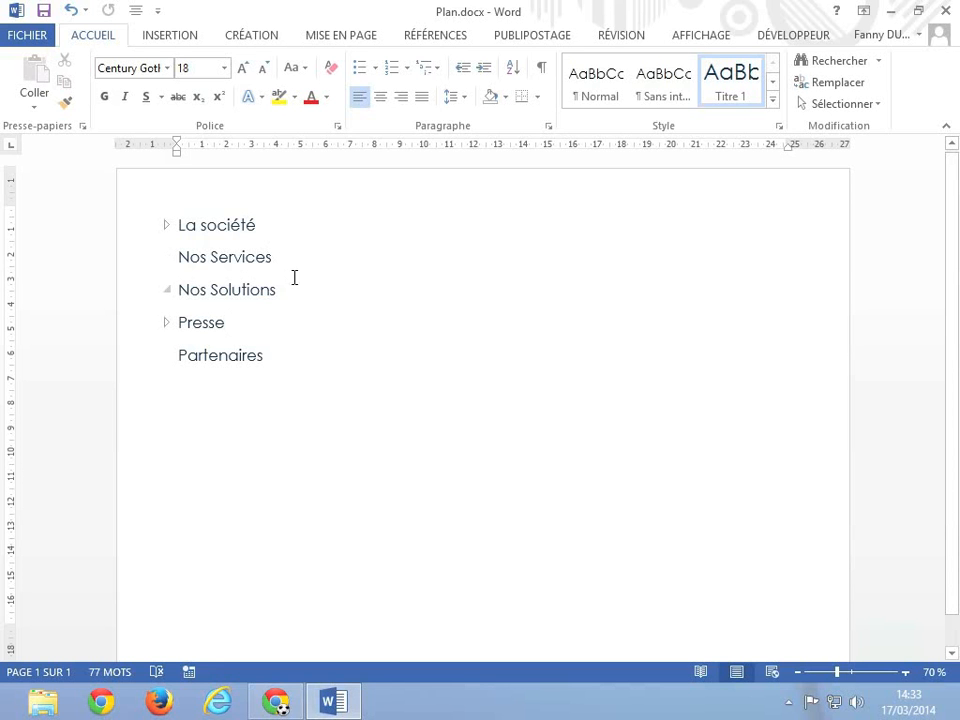
{"action": "left_click", "coordinate": [256, 365]}
{"action": "left_click", "coordinate": [167, 228]}
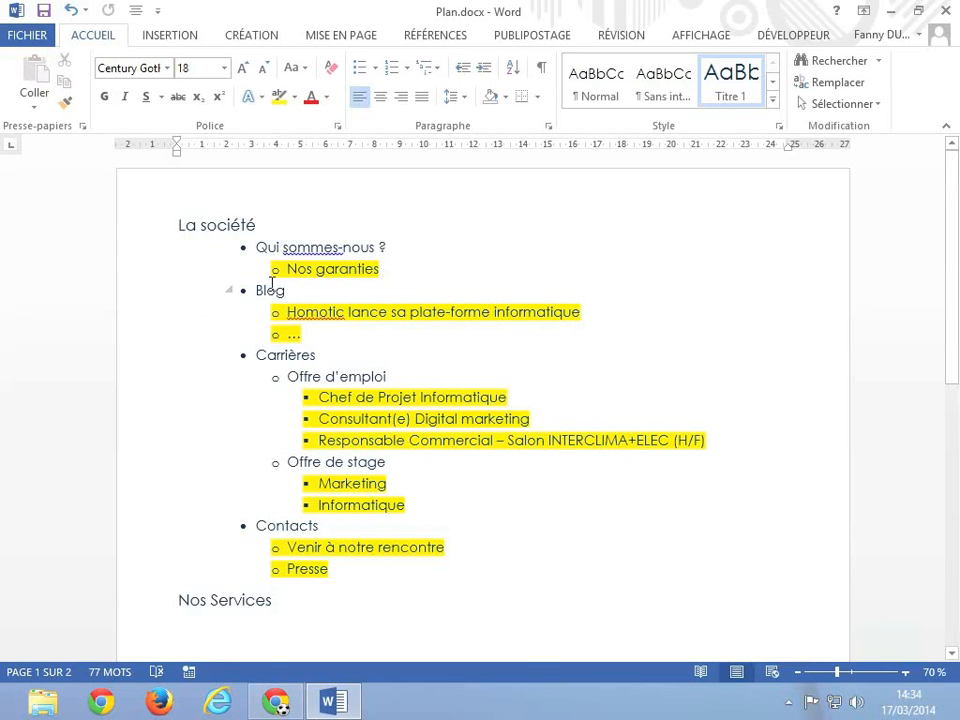
{"action": "left_click", "coordinate": [268, 355]}
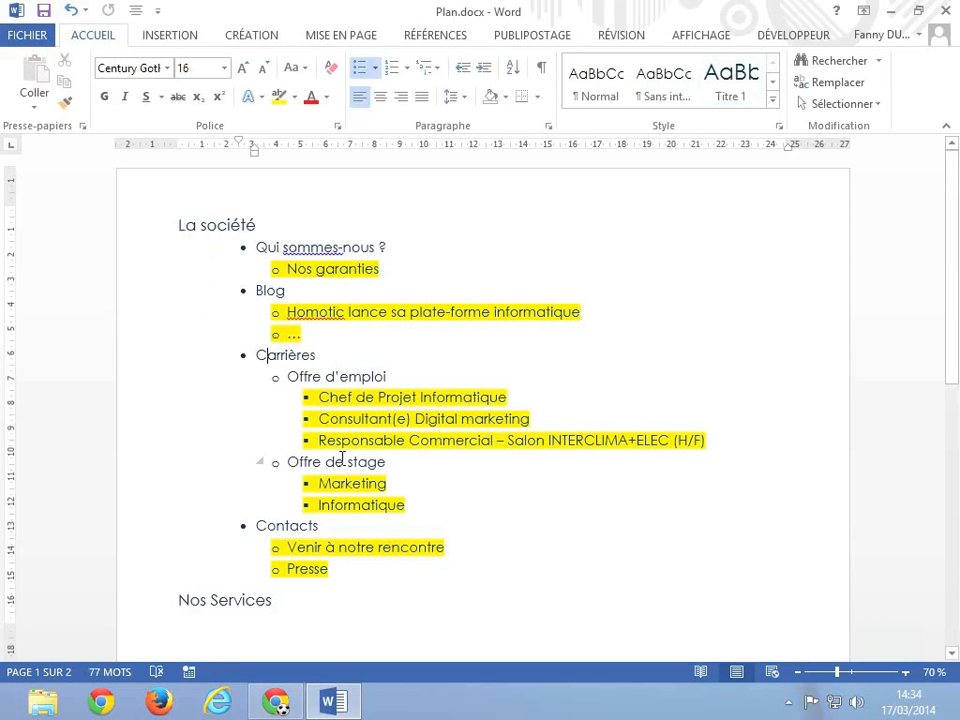
{"action": "left_click", "coordinate": [357, 398]}
{"action": "left_click", "coordinate": [403, 397]}
{"action": "scroll", "coordinate": [391, 379], "scroll_direction": "down", "scroll_amount": 5}
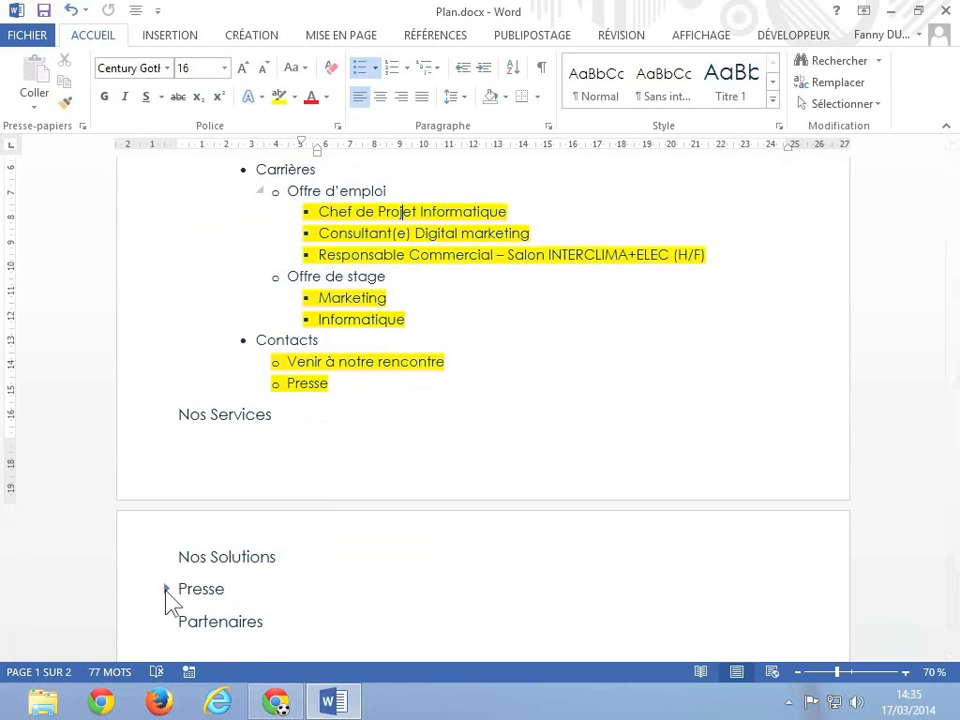
Expand the "Presse" heading in the outline and review its entries
{"action": "left_click", "coordinate": [166, 589]}
{"action": "scroll", "coordinate": [350, 573], "scroll_direction": "down", "scroll_amount": 1}
{"action": "scroll", "coordinate": [350, 573], "scroll_direction": "down", "scroll_amount": 2}
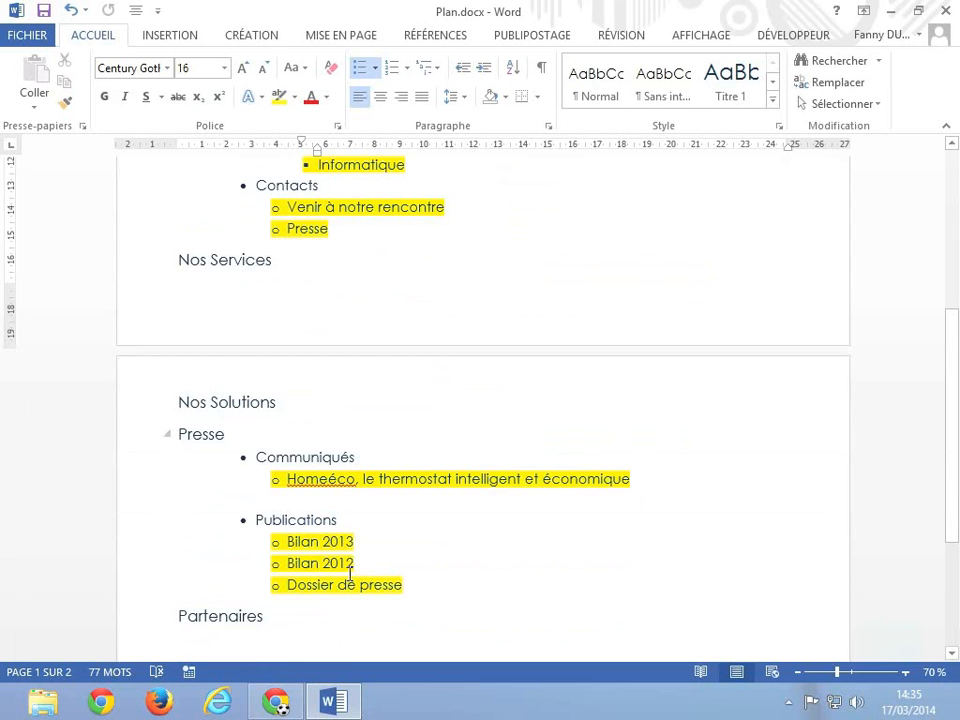
{"action": "scroll", "coordinate": [350, 573], "scroll_direction": "up", "scroll_amount": 8}
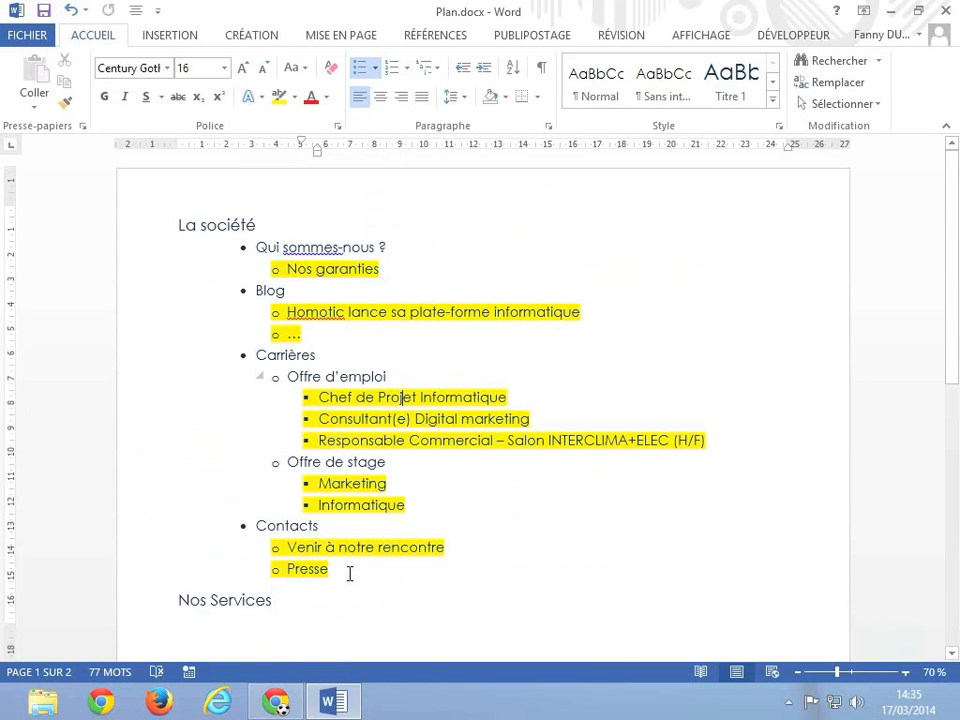
Switch to the Joomla administration in the browser, open the article category management and look through the category list
{"action": "left_click", "coordinate": [269, 706]}
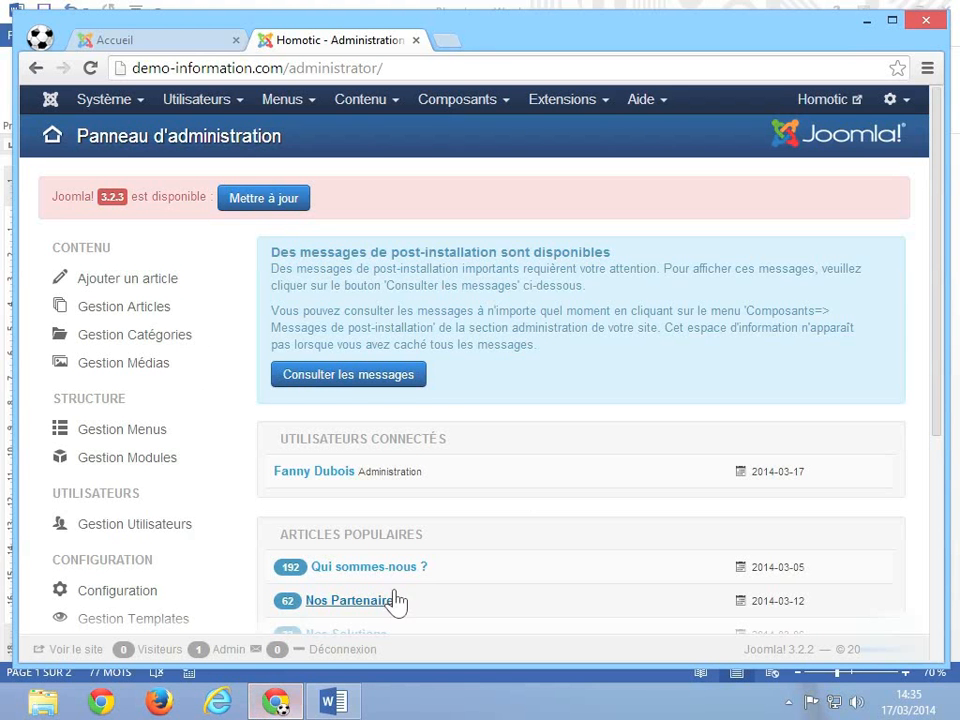
{"action": "left_click", "coordinate": [386, 117]}
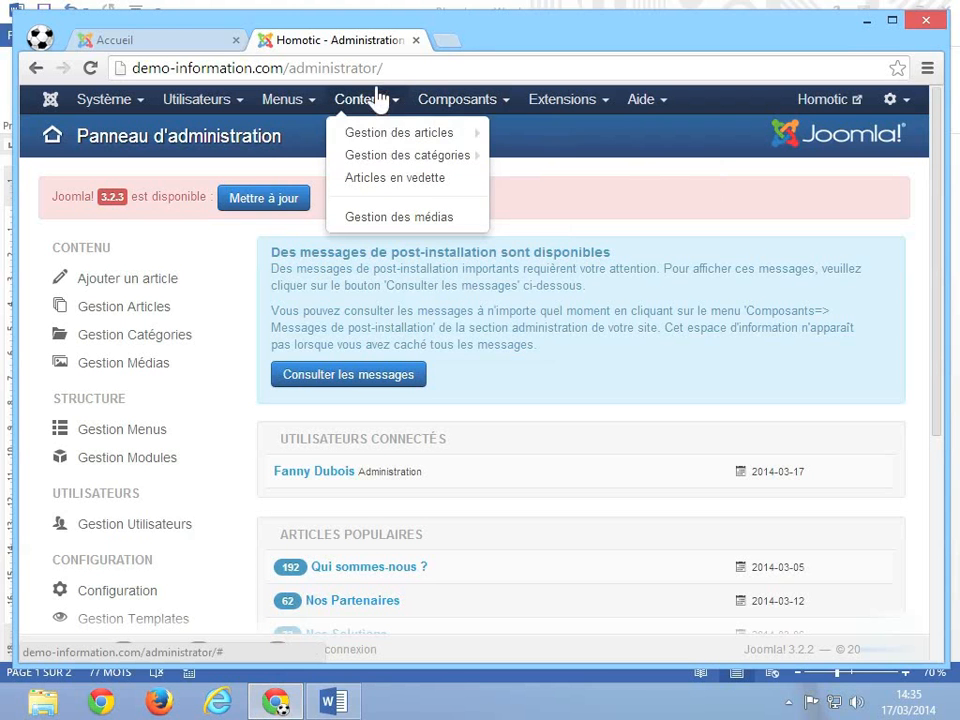
{"action": "mouse_move", "coordinate": [383, 160]}
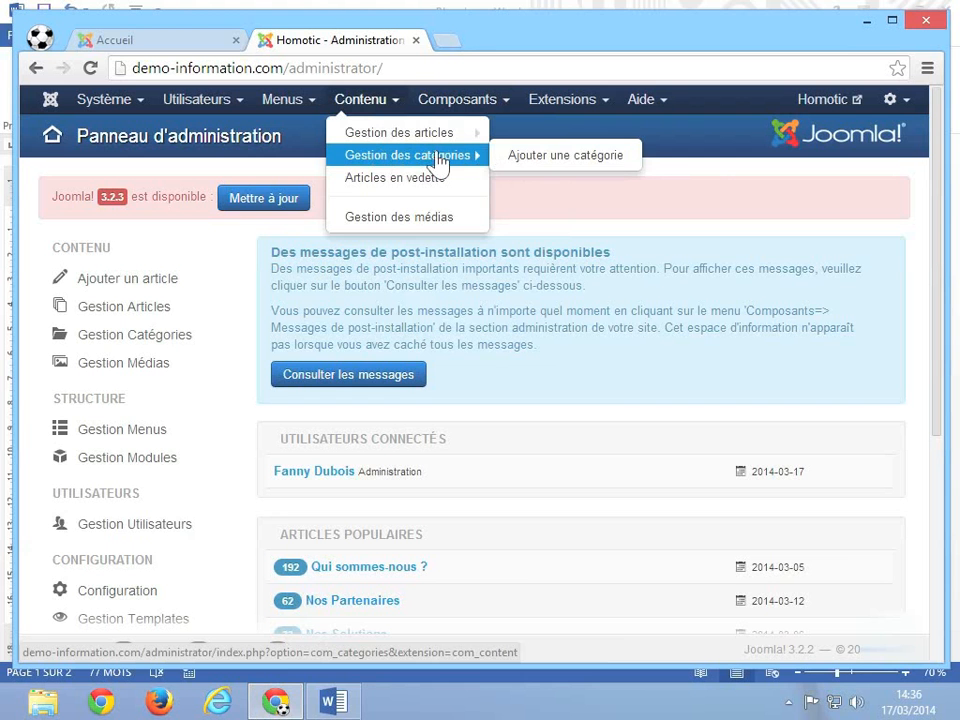
{"action": "left_click", "coordinate": [437, 164]}
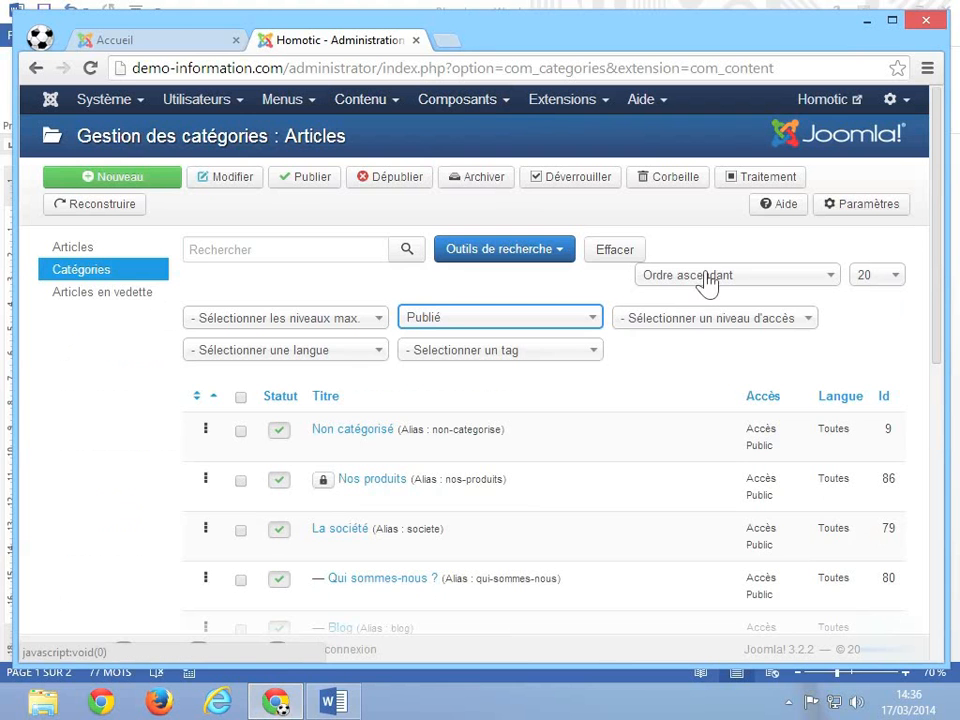
{"action": "scroll", "coordinate": [733, 449], "scroll_direction": "down", "scroll_amount": 5}
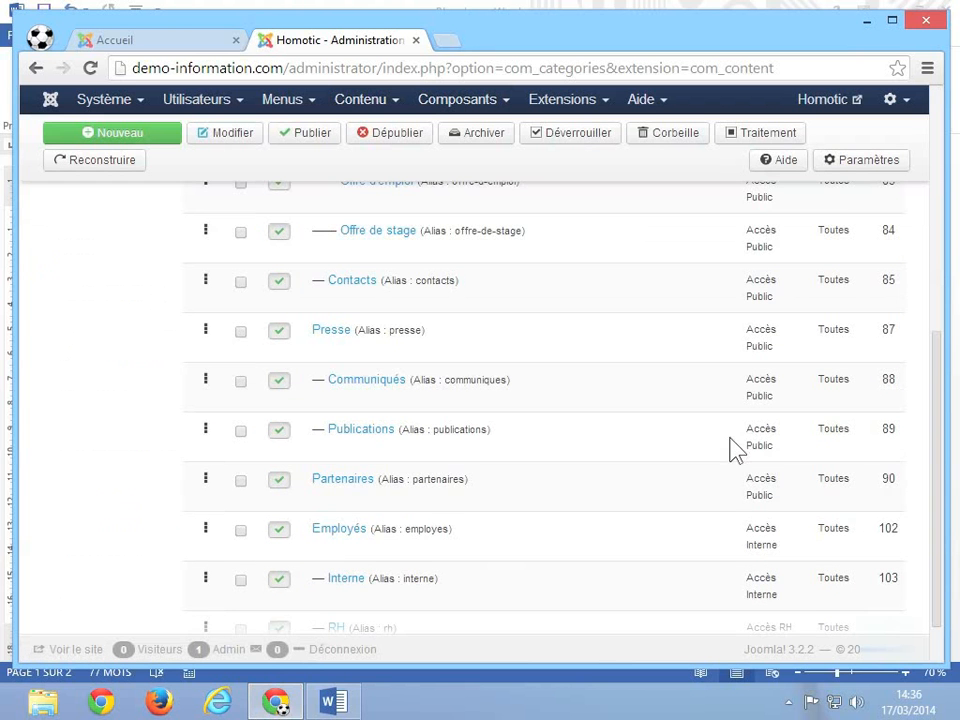
{"action": "scroll", "coordinate": [733, 449], "scroll_direction": "up", "scroll_amount": 5}
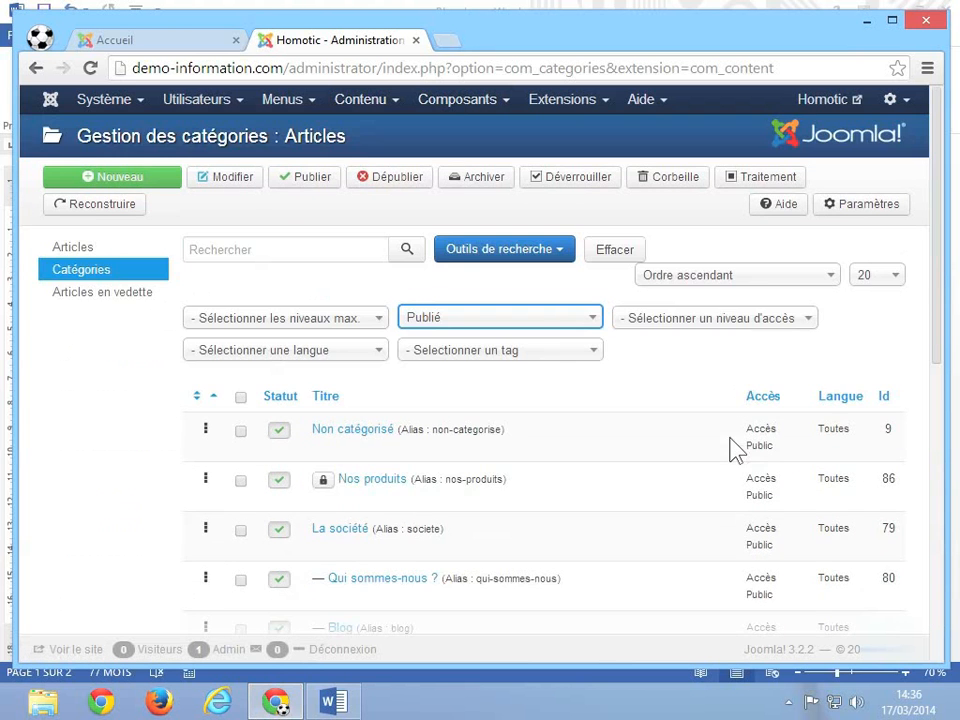
Clear the status filter on the category list and look through the listed categories
{"action": "left_click", "coordinate": [570, 328]}
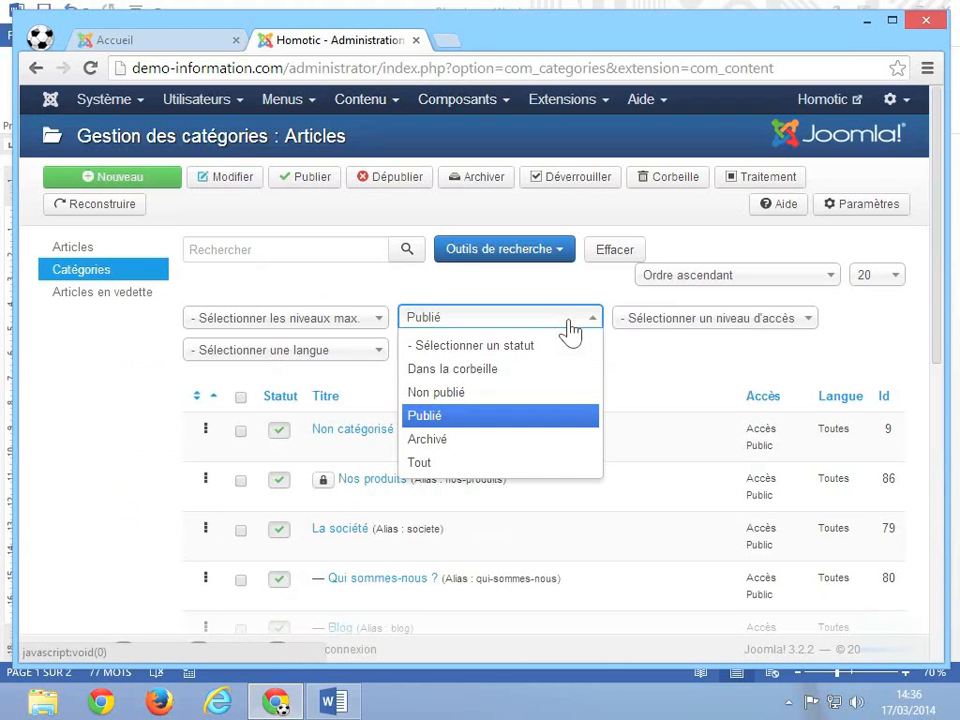
{"action": "left_click", "coordinate": [501, 350]}
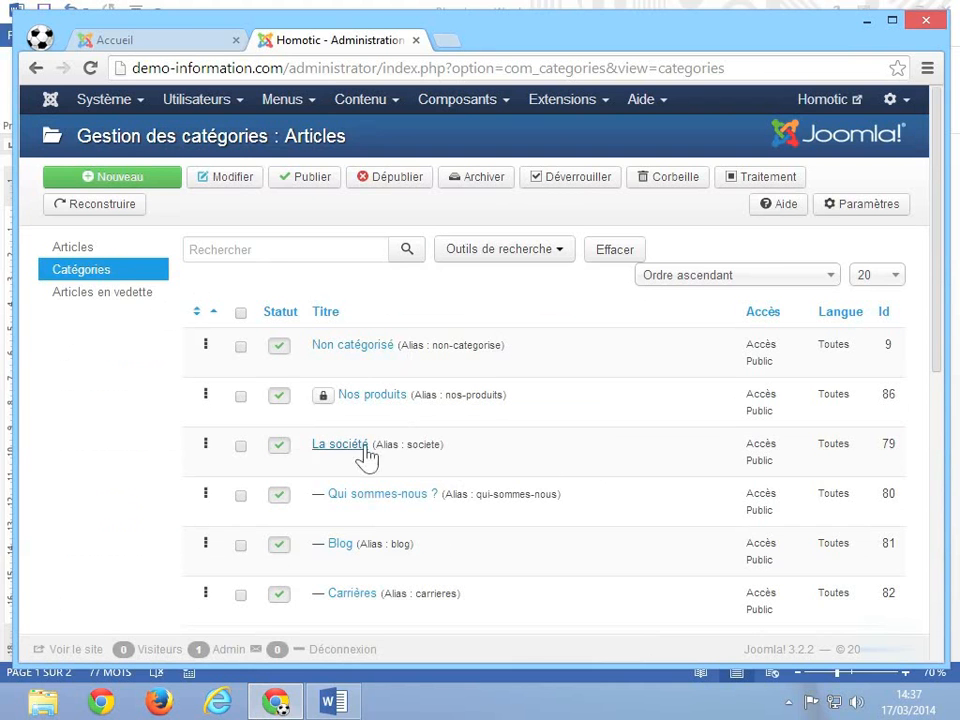
{"action": "scroll", "coordinate": [544, 471], "scroll_direction": "down", "scroll_amount": 2}
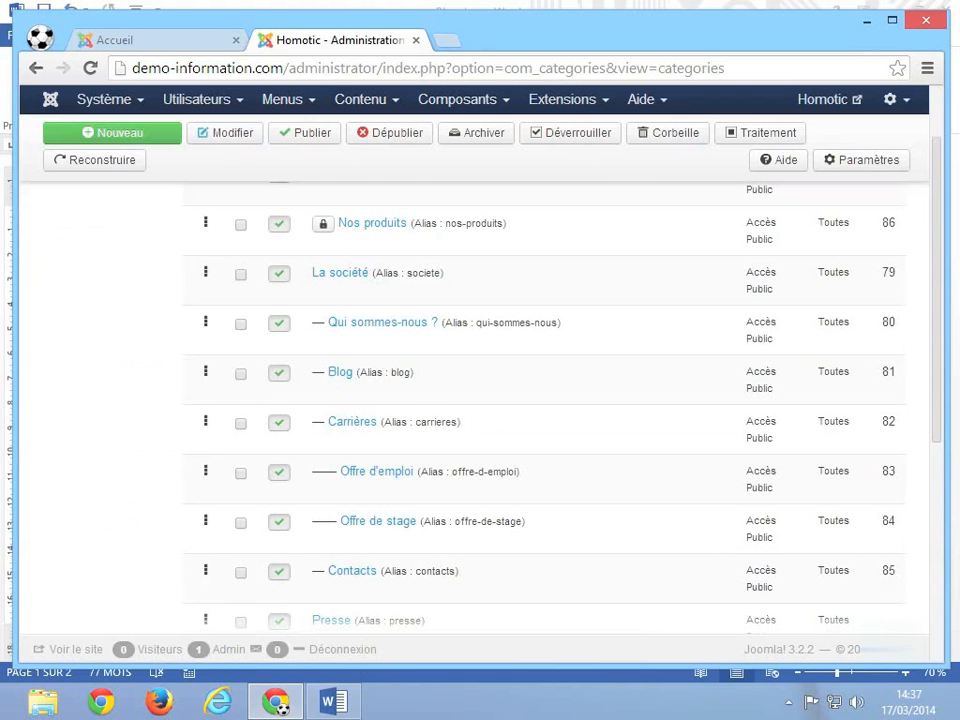
{"action": "scroll", "coordinate": [506, 502], "scroll_direction": "up", "scroll_amount": 2}
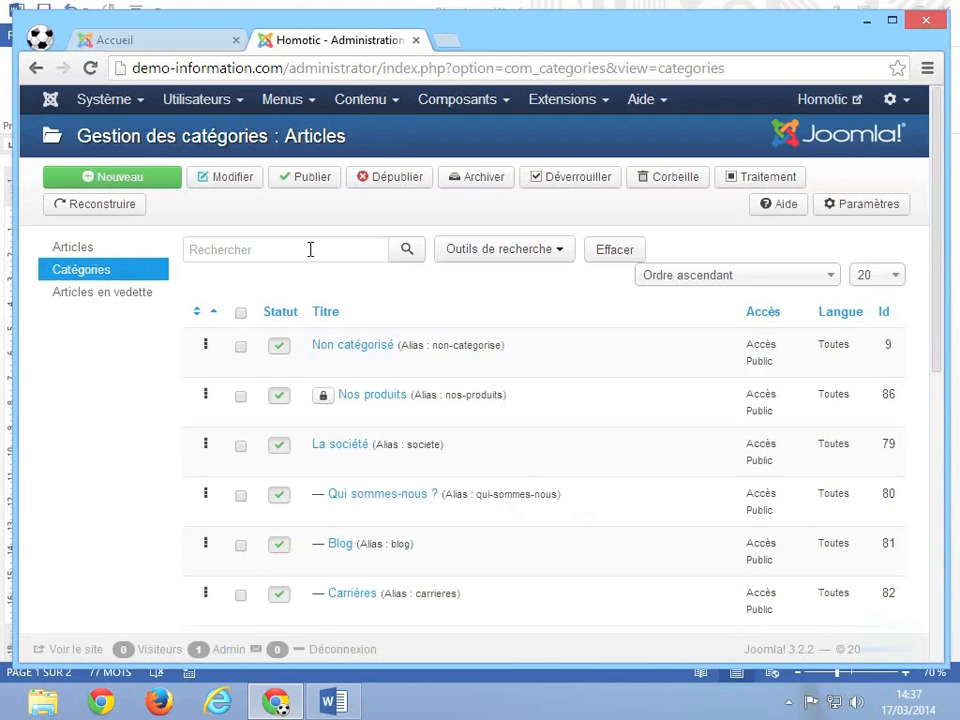
Filter the category list by the status "Publié" and look through the filtered list
{"action": "left_click", "coordinate": [527, 249]}
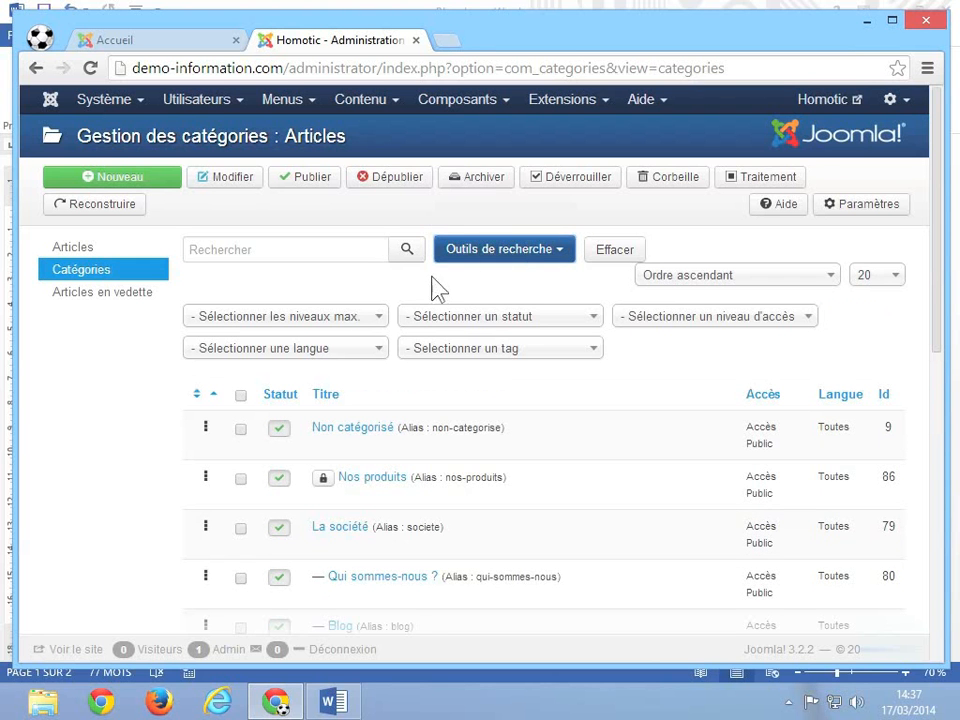
{"action": "left_click", "coordinate": [490, 318]}
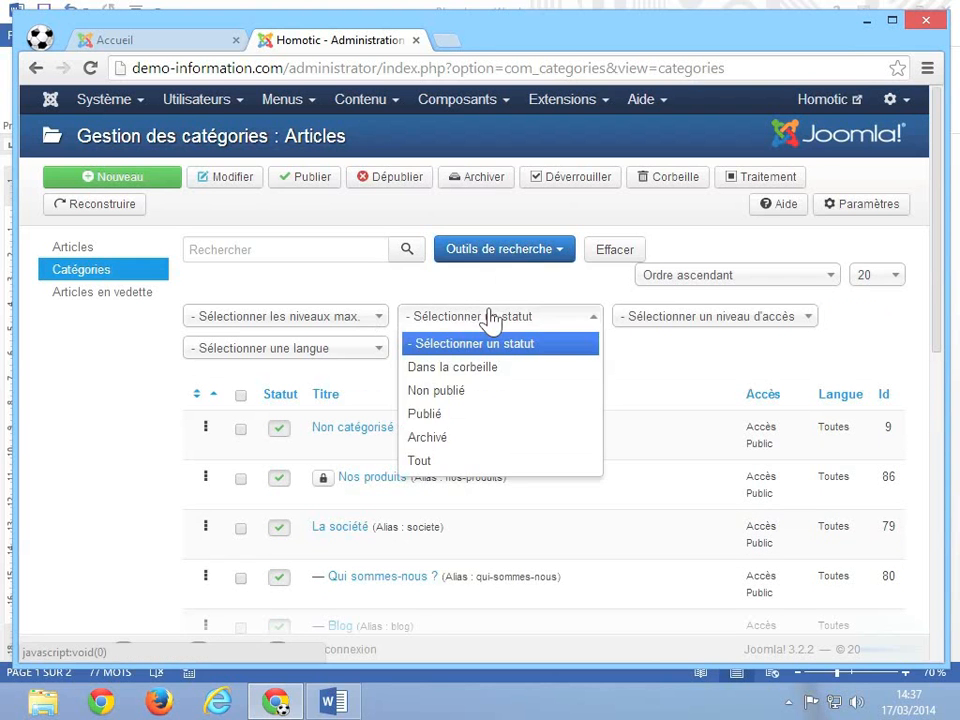
{"action": "left_click", "coordinate": [450, 414]}
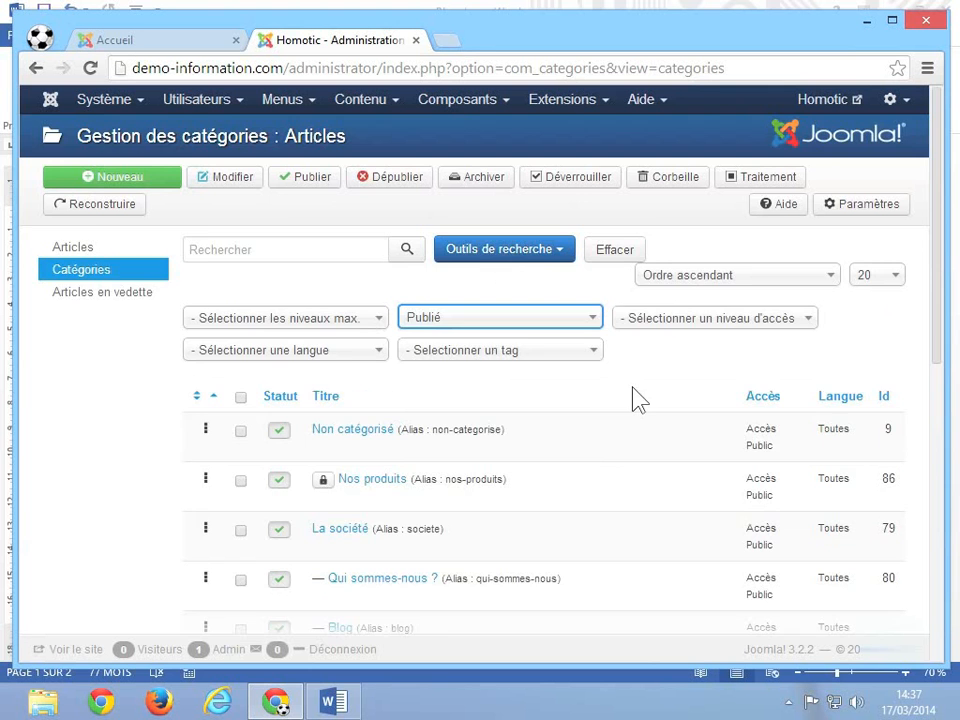
{"action": "scroll", "coordinate": [634, 398], "scroll_direction": "down", "scroll_amount": 5}
{"action": "scroll", "coordinate": [634, 398], "scroll_direction": "up", "scroll_amount": 5}
Set the category list to display "Tout" and sort it by "Ordre ascendant"
{"action": "left_click", "coordinate": [887, 280]}
{"action": "left_click", "coordinate": [743, 288]}
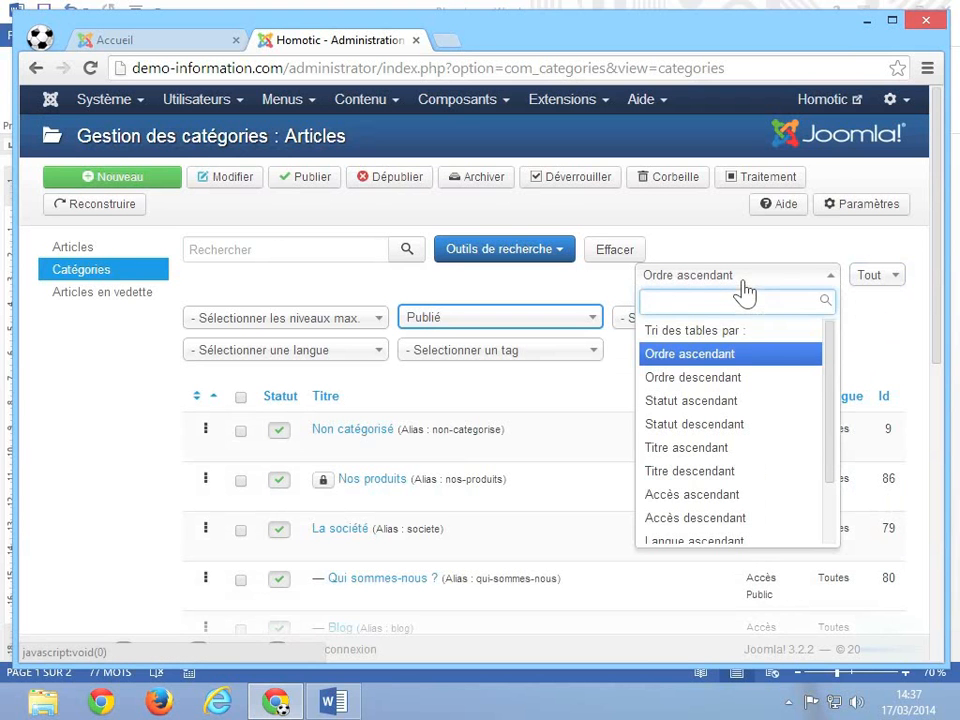
{"action": "left_click", "coordinate": [705, 354]}
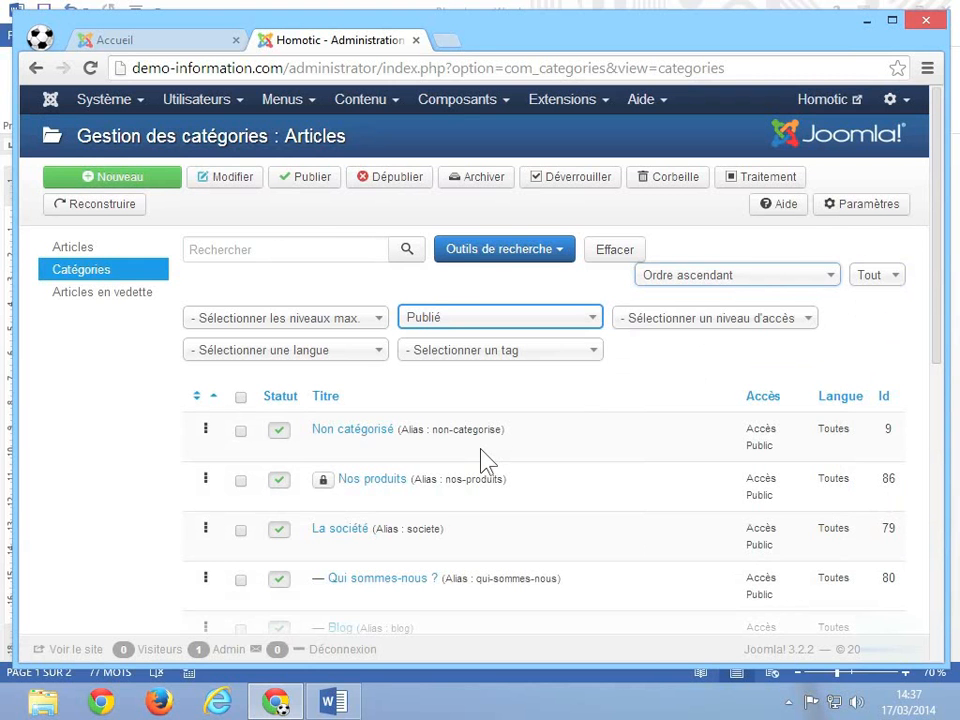
Start a new article category and title it "Ressources Humaines"
{"action": "scroll", "coordinate": [485, 462], "scroll_direction": "down", "scroll_amount": 2}
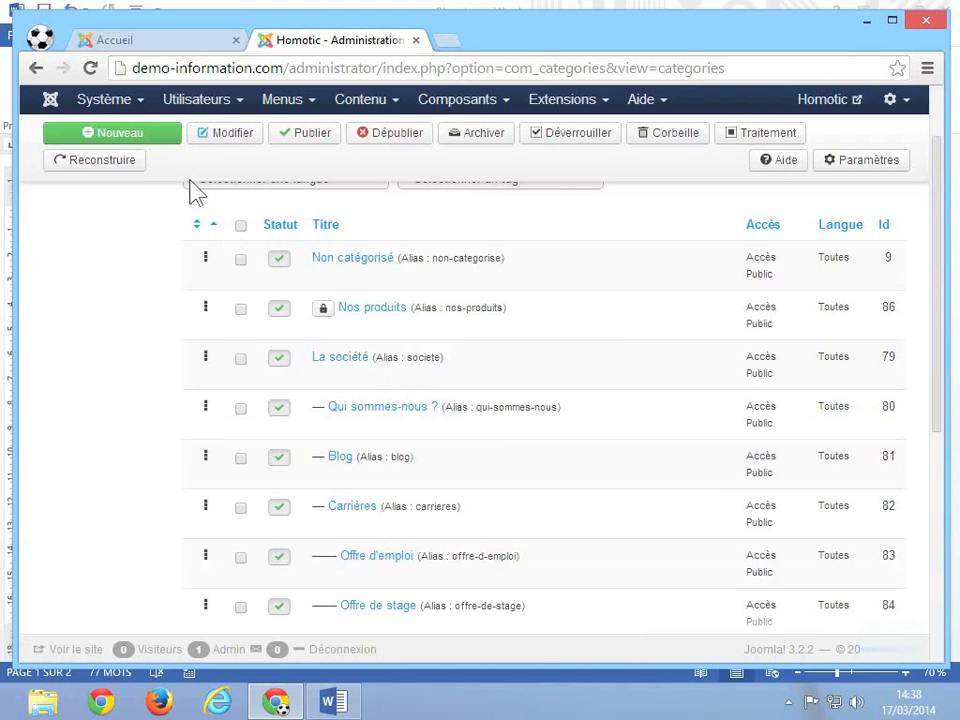
{"action": "left_click", "coordinate": [160, 143]}
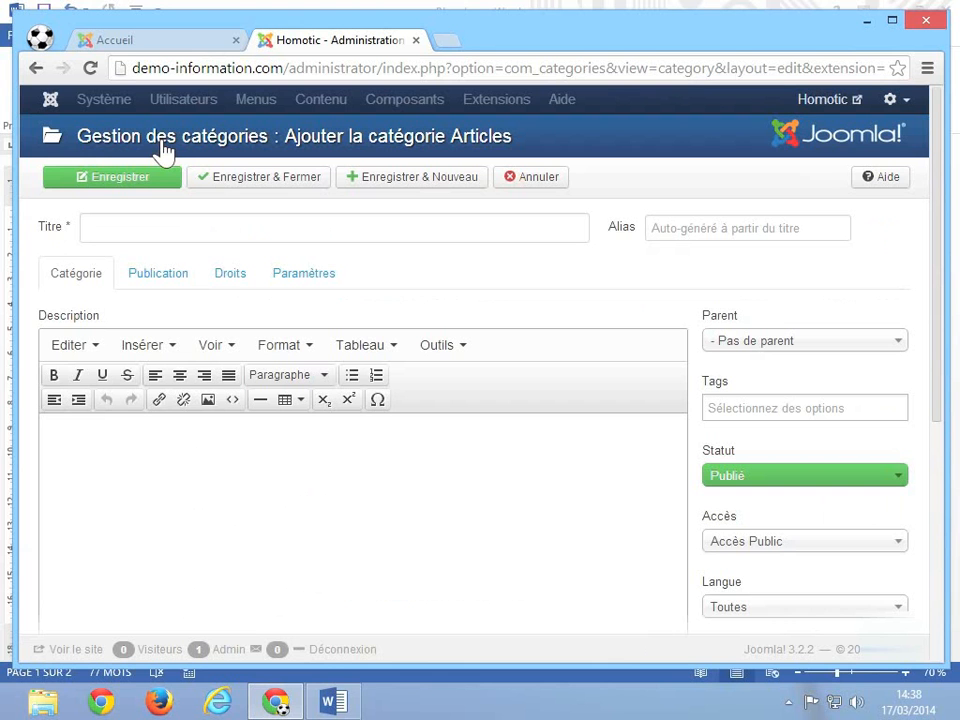
{"action": "left_click", "coordinate": [221, 218]}
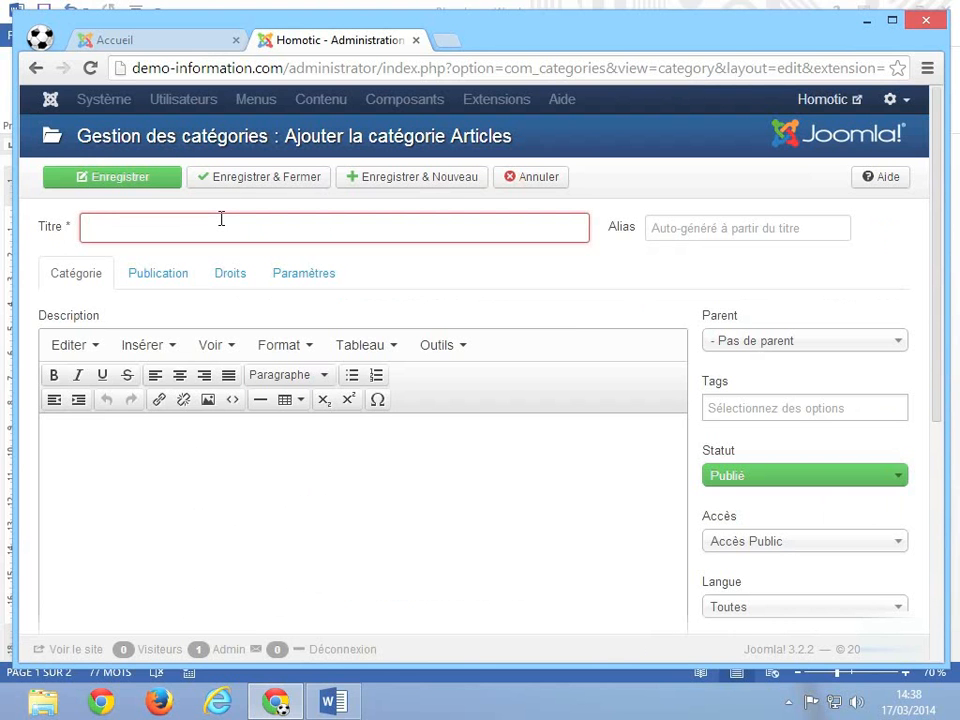
{"action": "type", "text": "Re"}
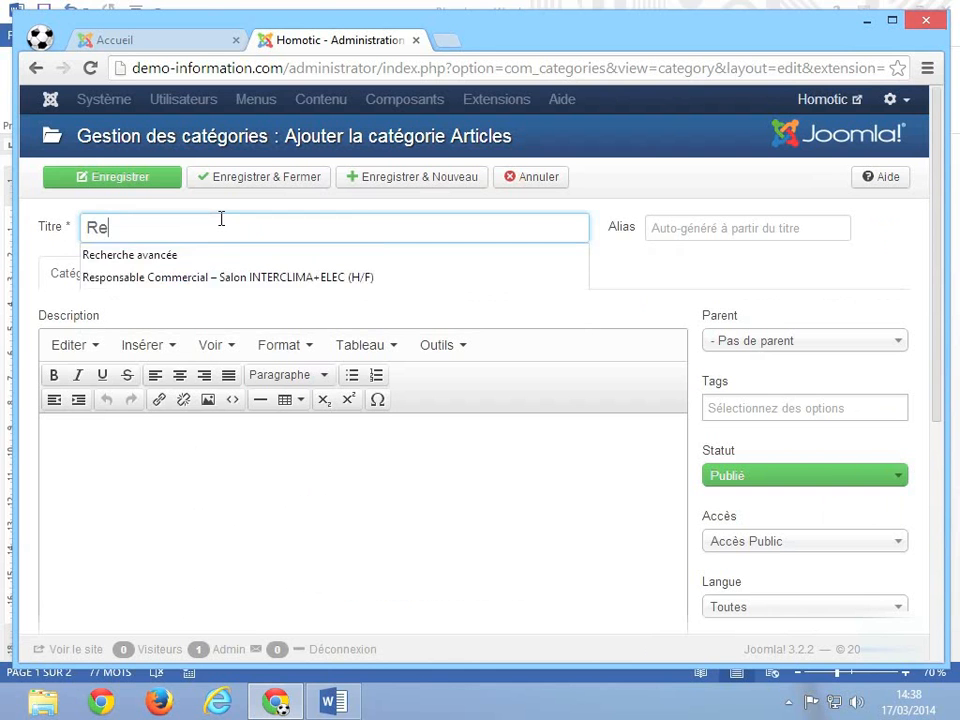
{"action": "type", "text": "ssou"}
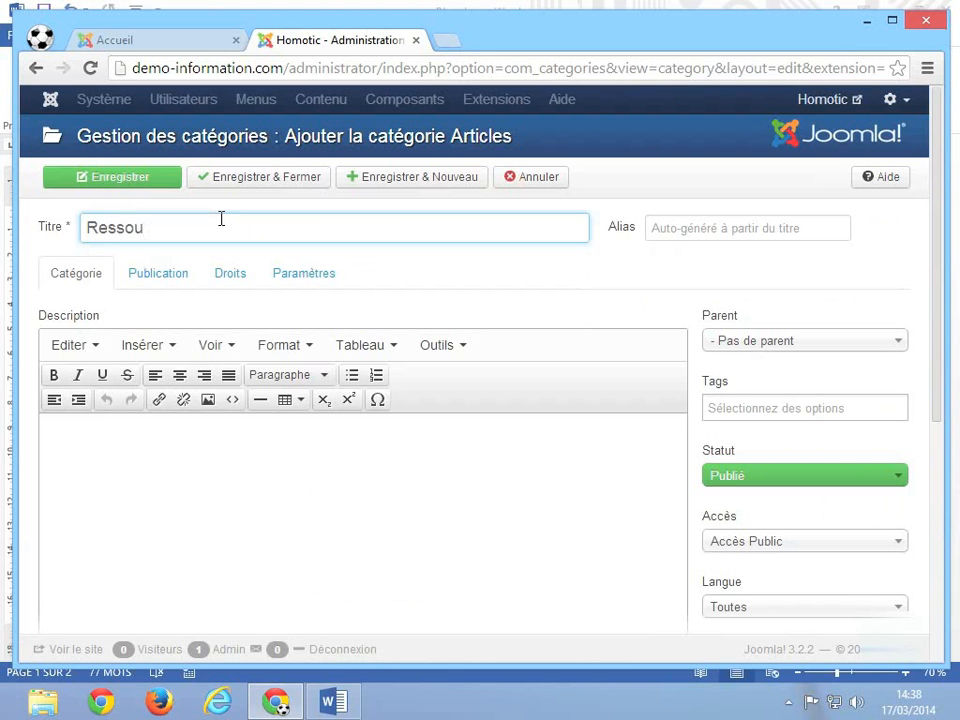
{"action": "type", "text": "rces Humaines"}
Set the new category's alias to "ressourceshumaines"
{"action": "left_click", "coordinate": [686, 227]}
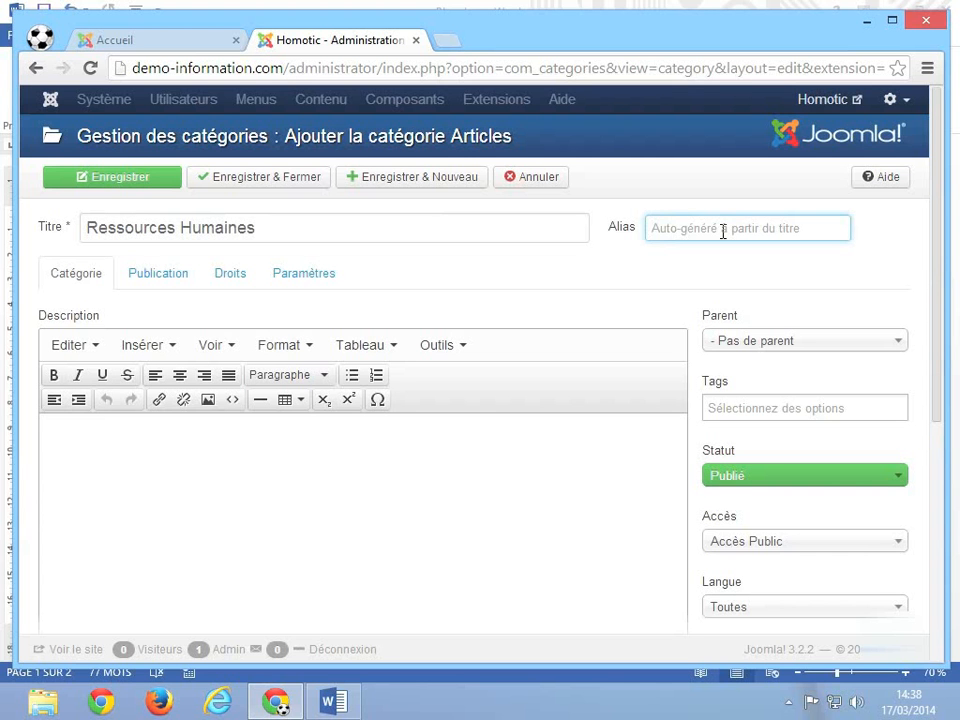
{"action": "type", "text": "res"}
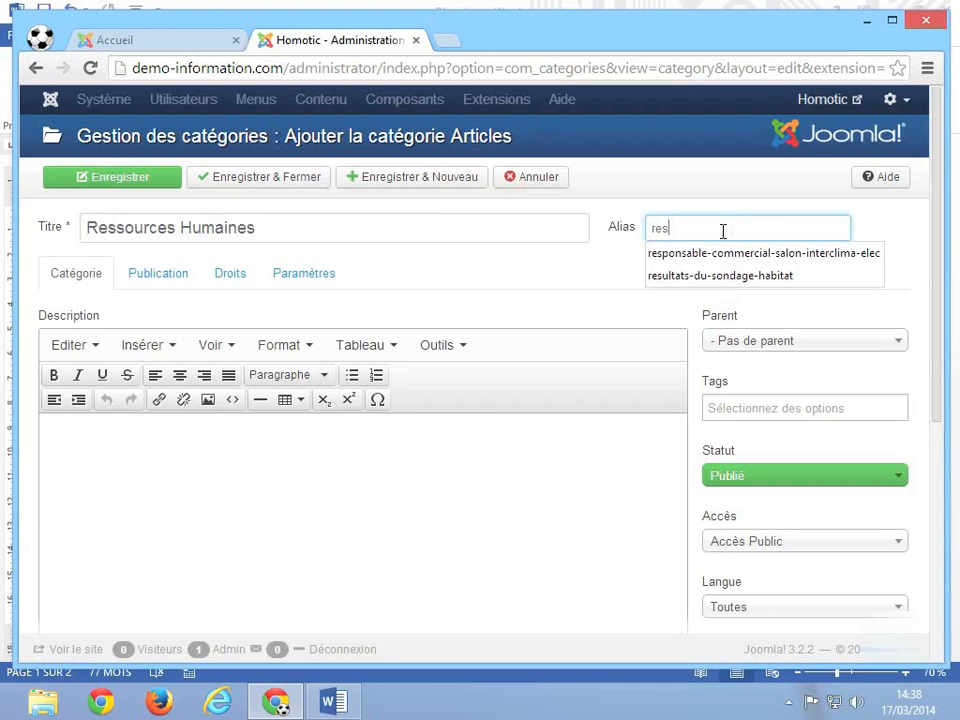
{"action": "type", "text": "s"}
{"action": "type", "text": "ource"}
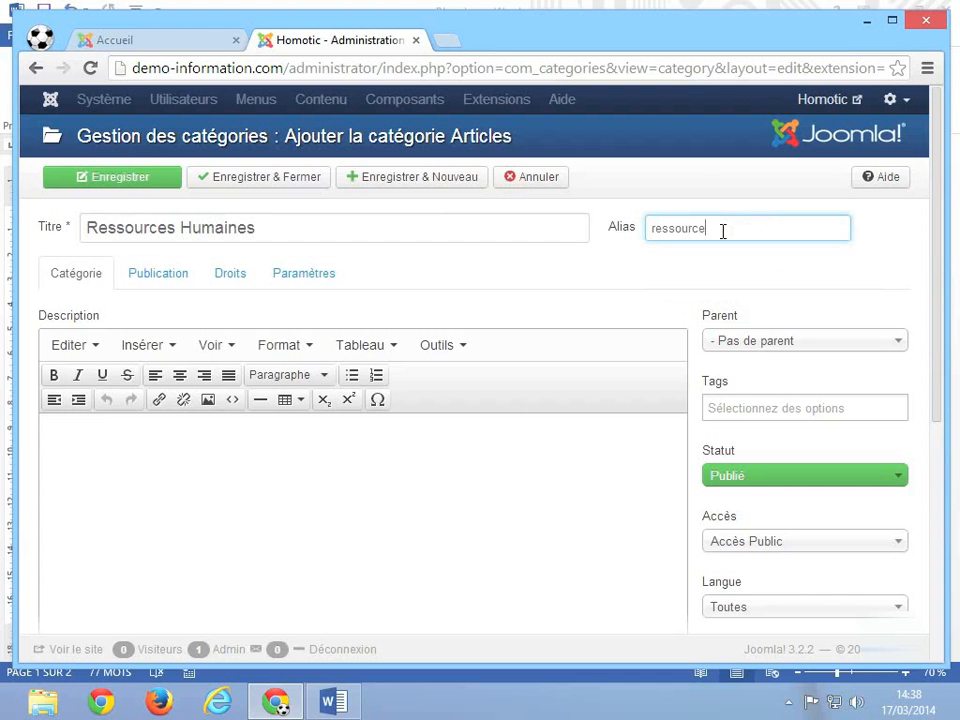
{"action": "type", "text": "shumaines"}
Enter the category description "Il s'agit des offres d'emploi et de stages proposées par l'entreprise."
{"action": "left_click", "coordinate": [171, 438]}
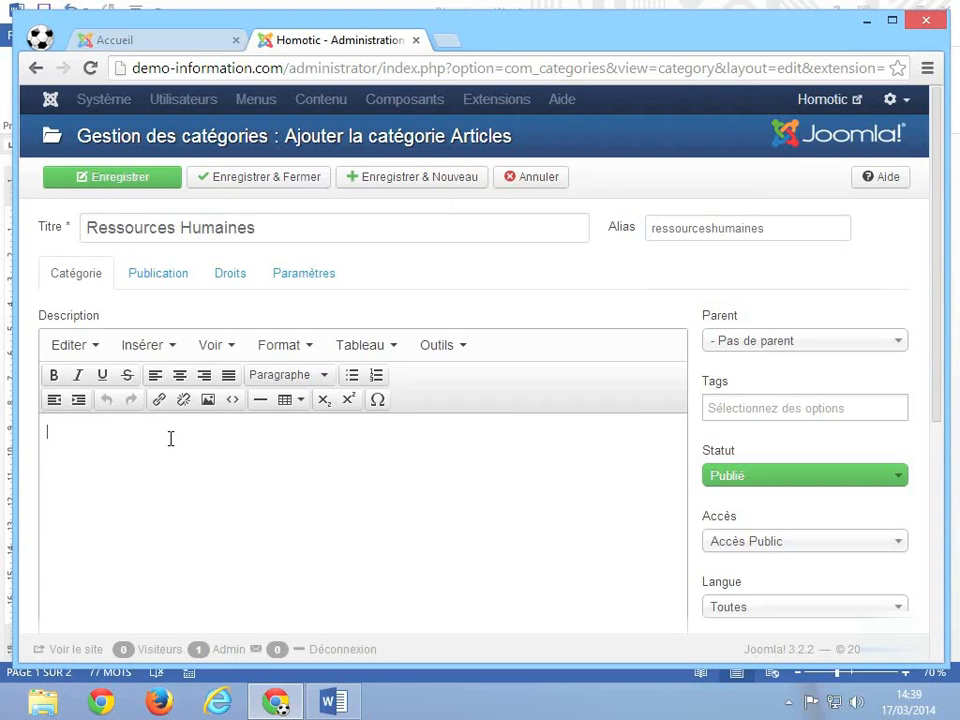
{"action": "type", "text": "Il s'agit des offres d'emp"}
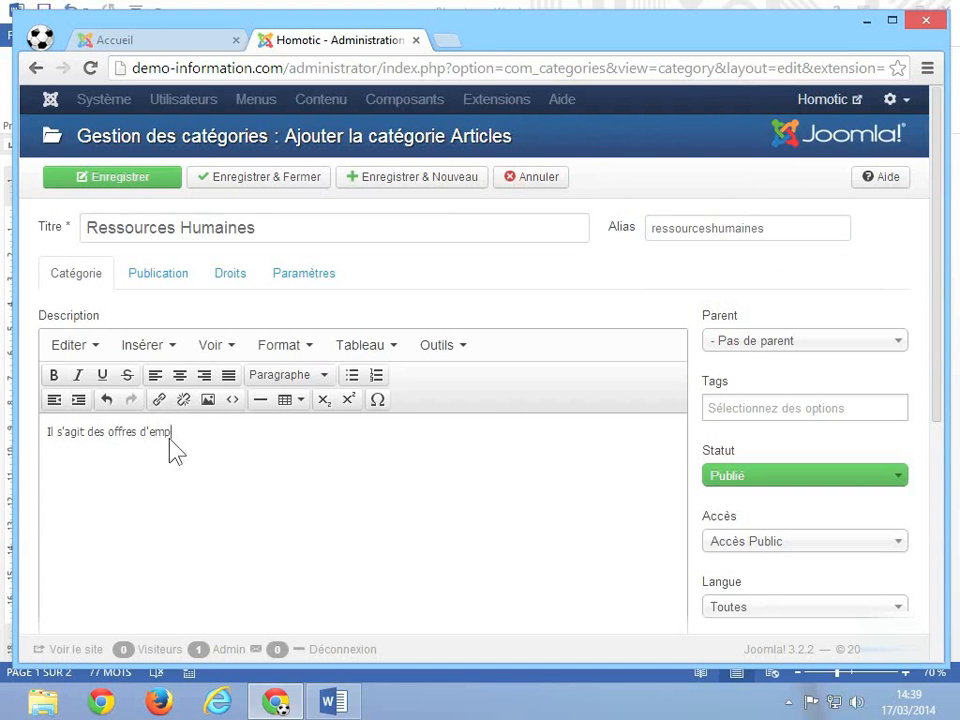
{"action": "type", "text": "loi et de stages proposées par l'"}
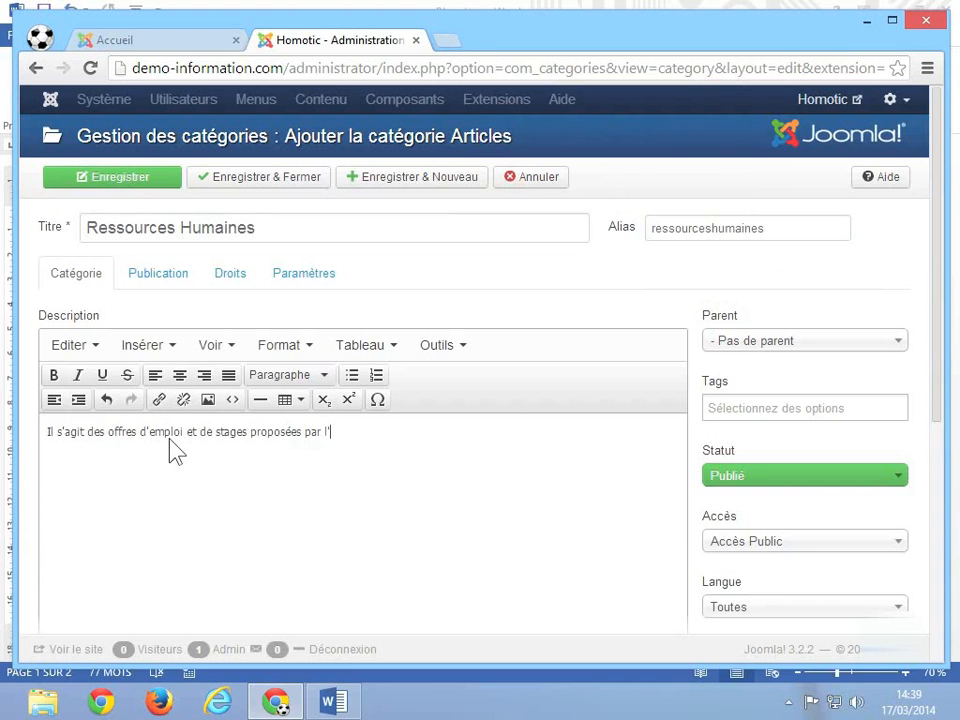
{"action": "type", "text": "entreprise."}
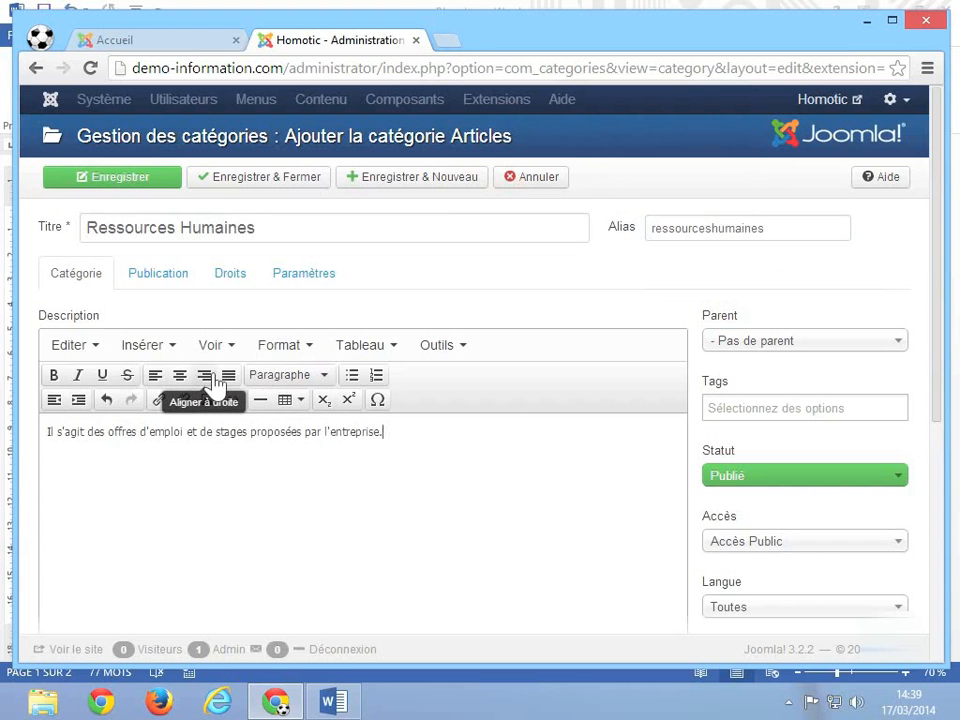
{"action": "scroll", "coordinate": [447, 447], "scroll_direction": "down", "scroll_amount": 4}
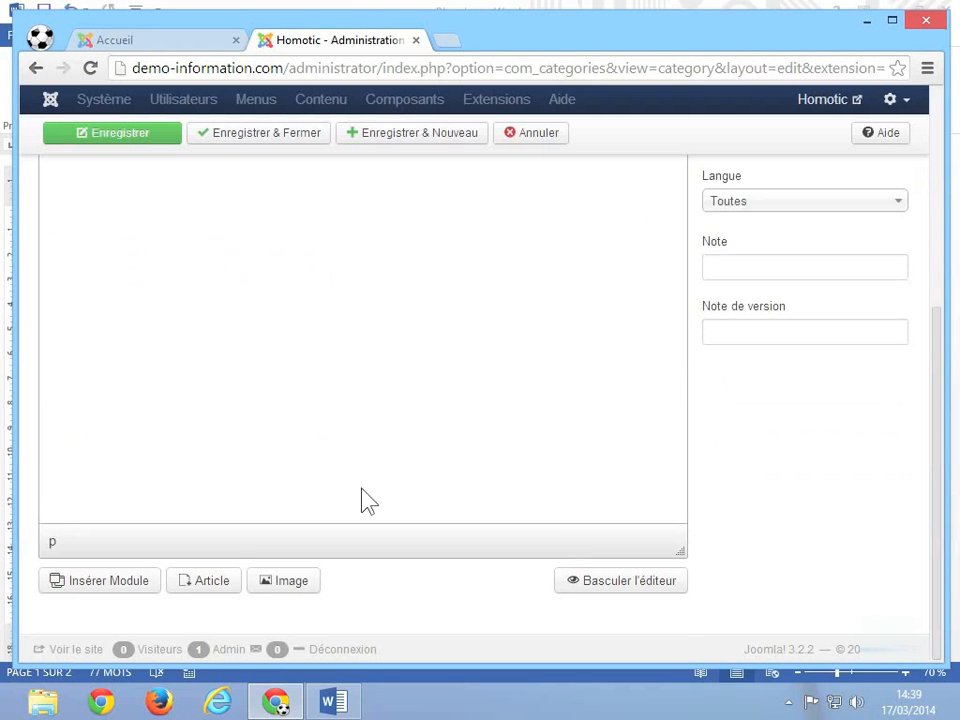
Make "La société" the parent of the new Ressources Humaines category
{"action": "scroll", "coordinate": [316, 597], "scroll_direction": "up", "scroll_amount": 5}
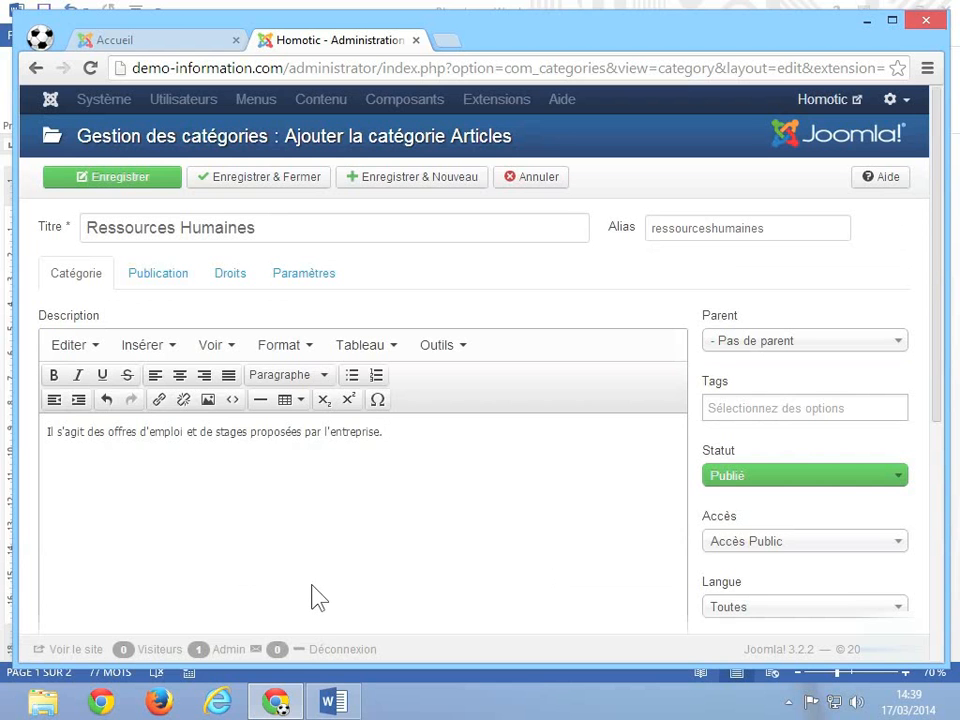
{"action": "left_click", "coordinate": [792, 350]}
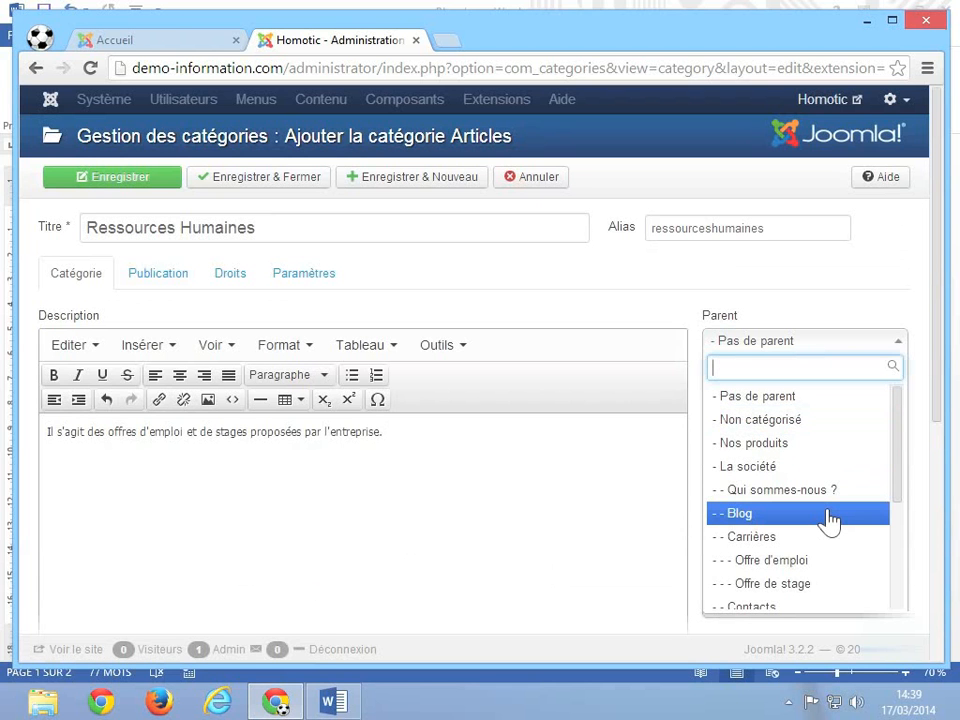
{"action": "left_click", "coordinate": [778, 468]}
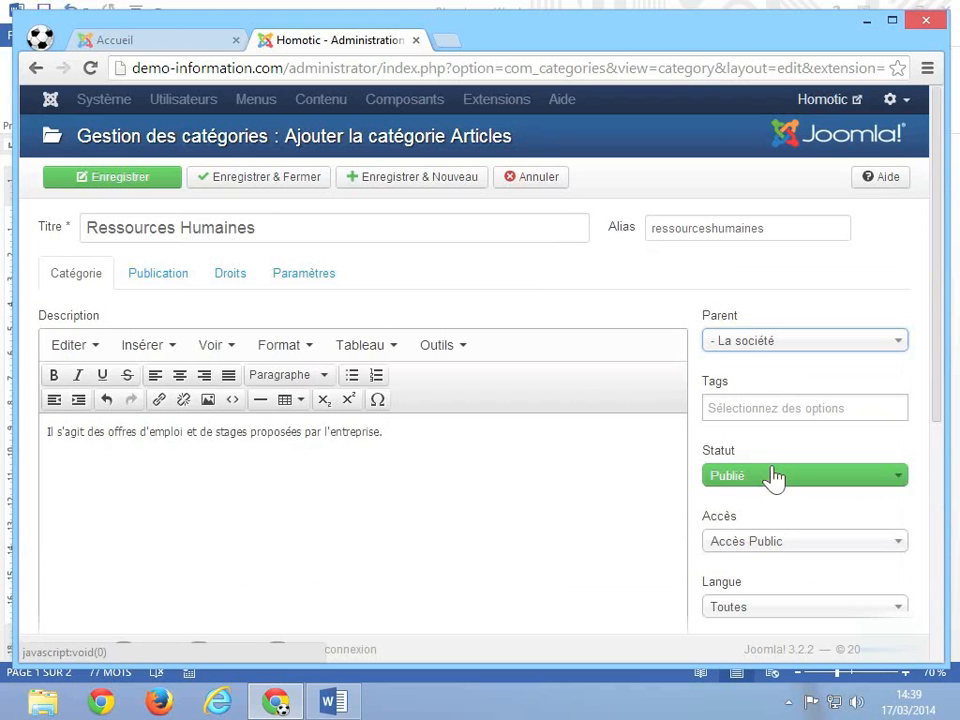
Review the tags and publication statuses available for the new category
{"action": "left_click", "coordinate": [761, 404]}
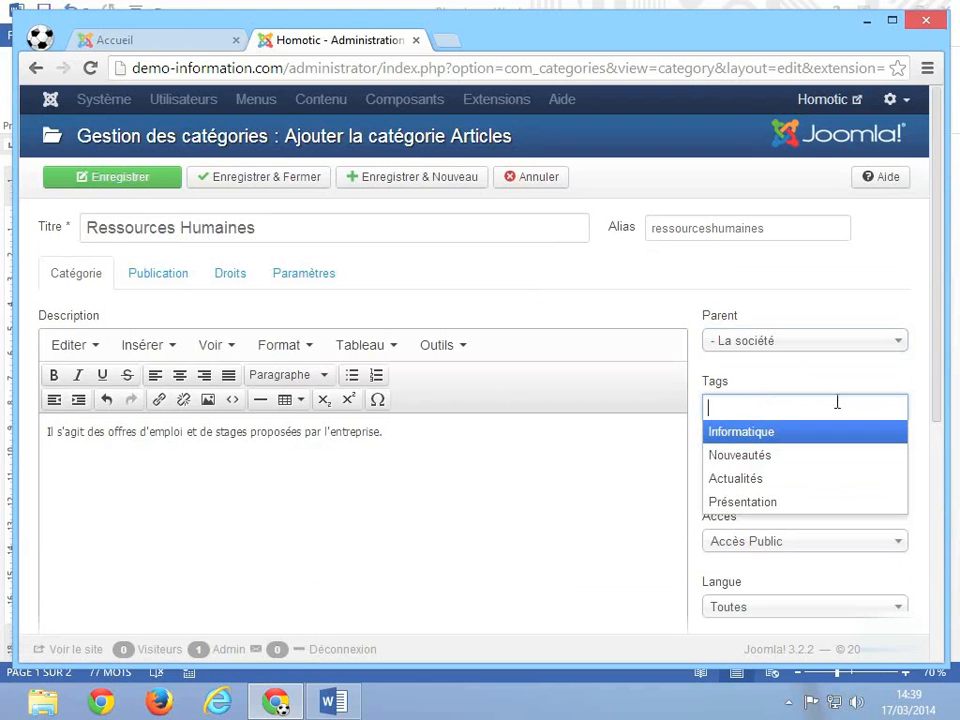
{"action": "left_click", "coordinate": [911, 392]}
{"action": "scroll", "coordinate": [911, 392], "scroll_direction": "down", "scroll_amount": 2}
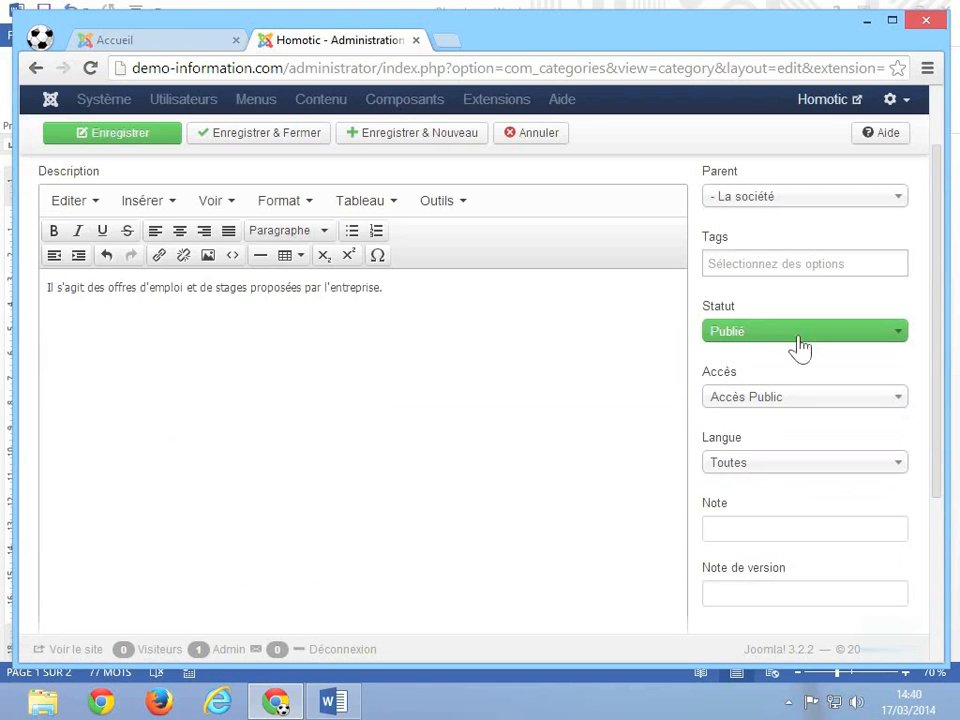
{"action": "left_click", "coordinate": [751, 334]}
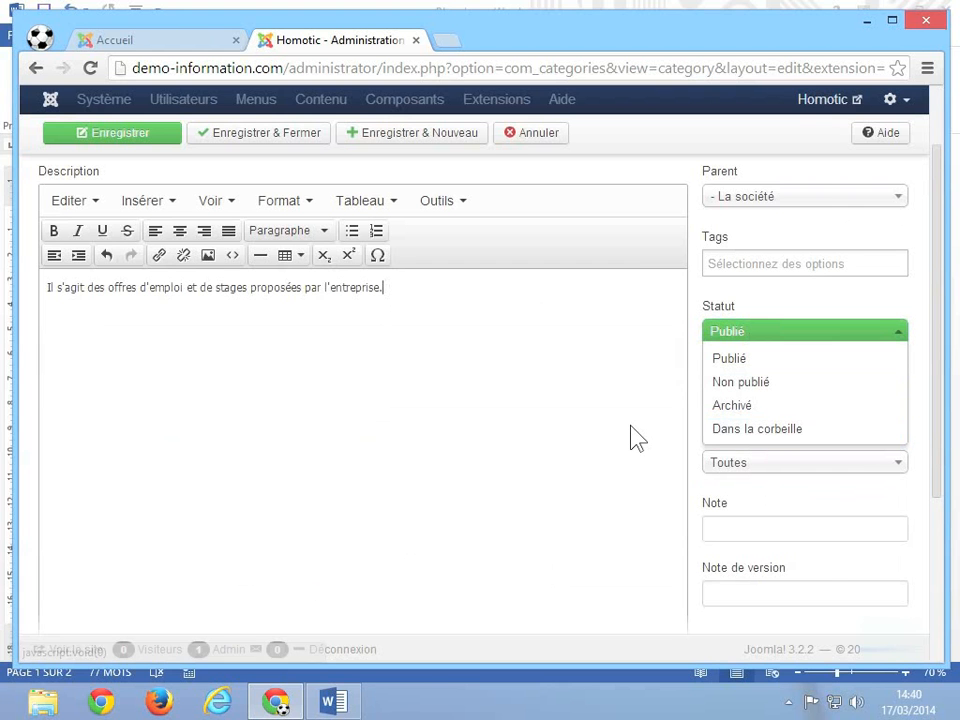
{"action": "left_click", "coordinate": [698, 420]}
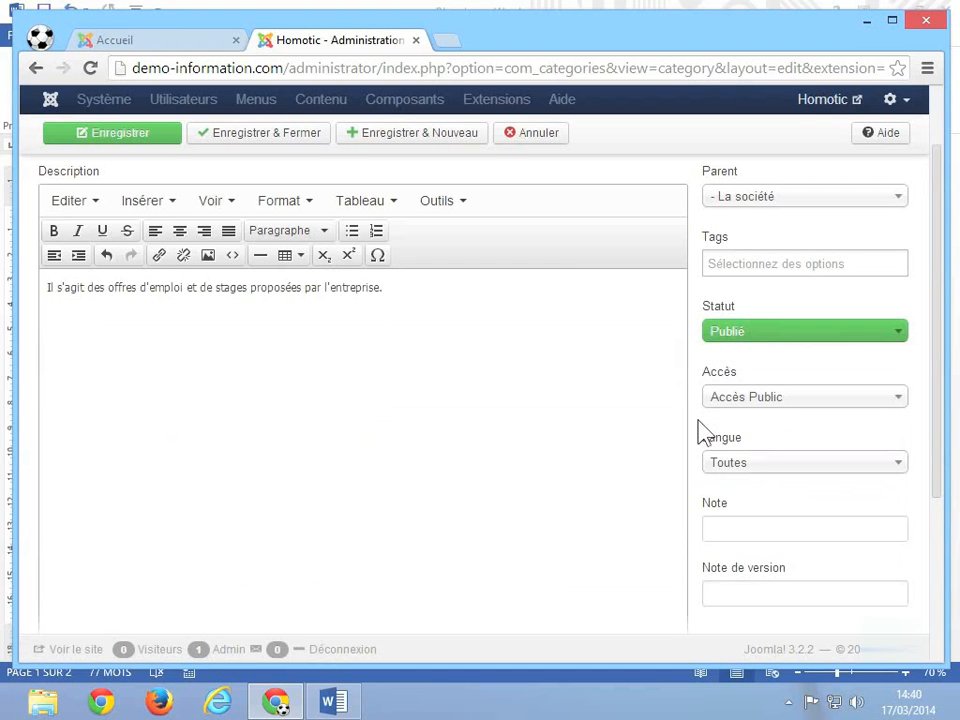
Choose "Accès Public" as the new category's access level
{"action": "left_click", "coordinate": [788, 405]}
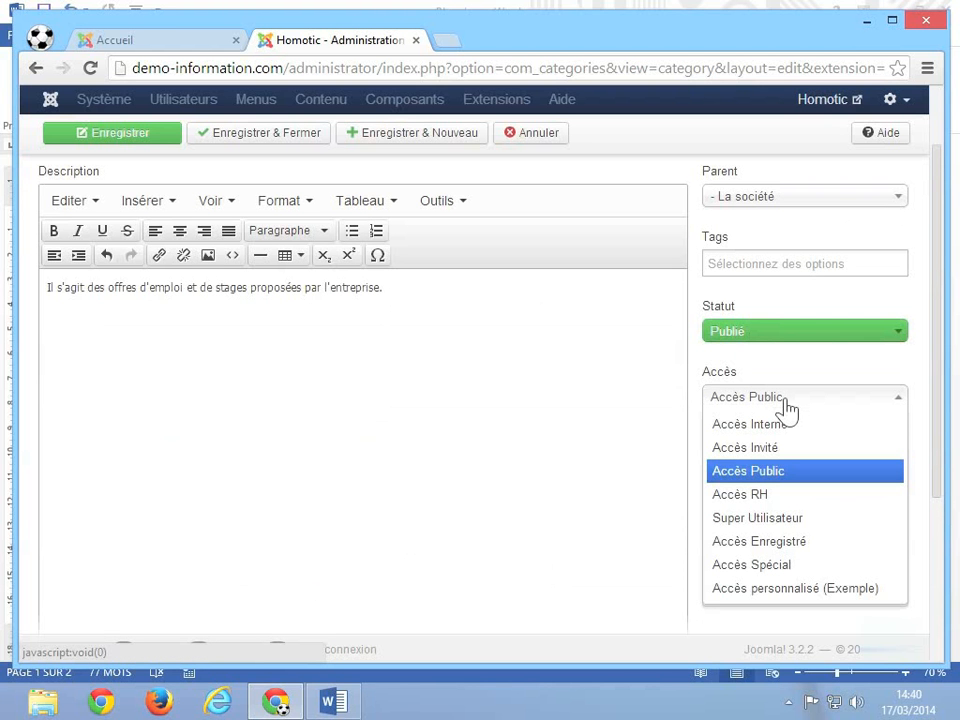
{"action": "left_click", "coordinate": [789, 472]}
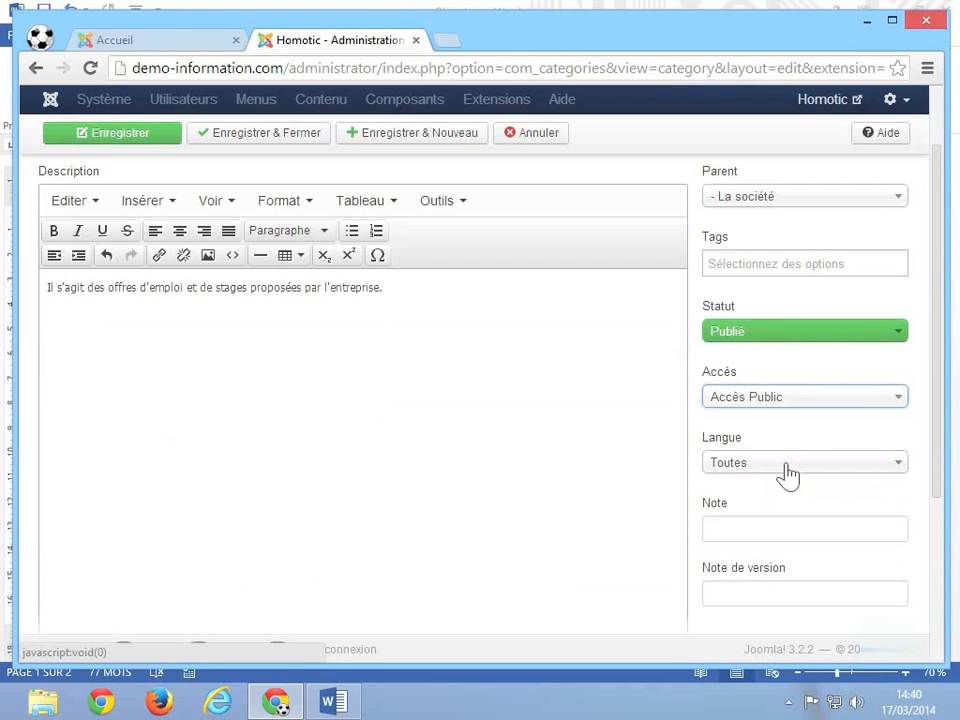
Examine the new category's publication metadata, user group permissions and page layout type options
{"action": "scroll", "coordinate": [829, 526], "scroll_direction": "up", "scroll_amount": 3}
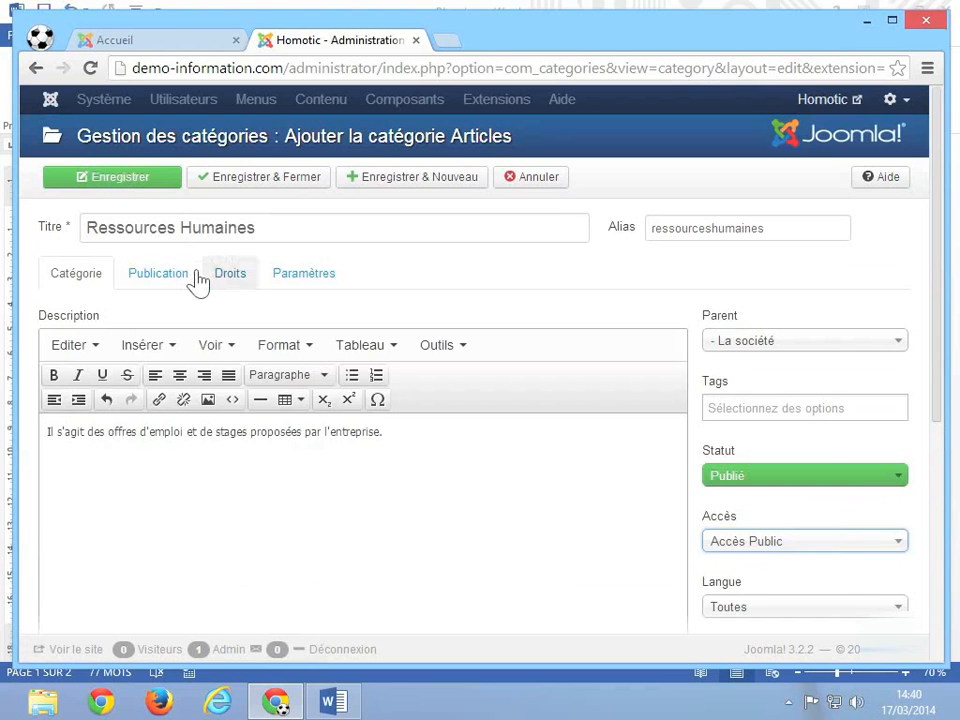
{"action": "left_click", "coordinate": [160, 274]}
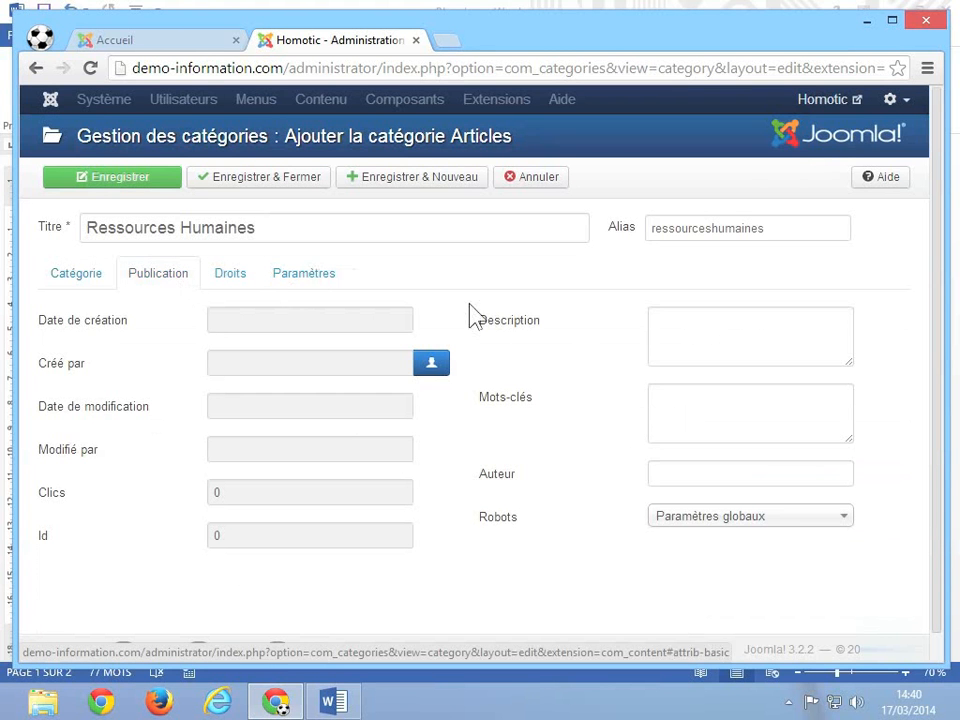
{"action": "left_click", "coordinate": [699, 399]}
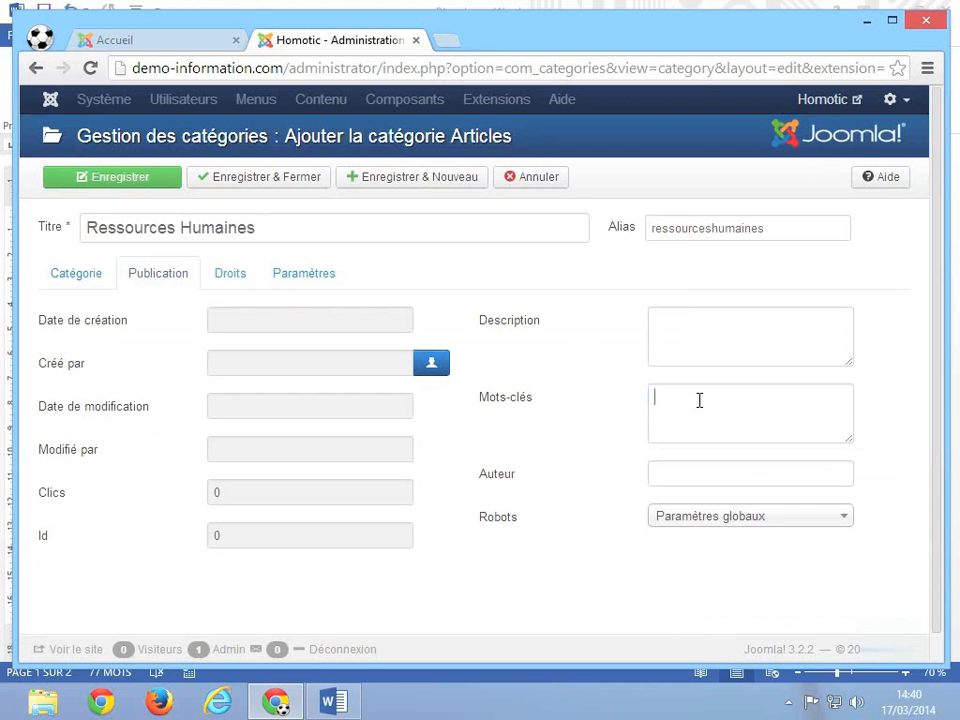
{"action": "left_click", "coordinate": [242, 280]}
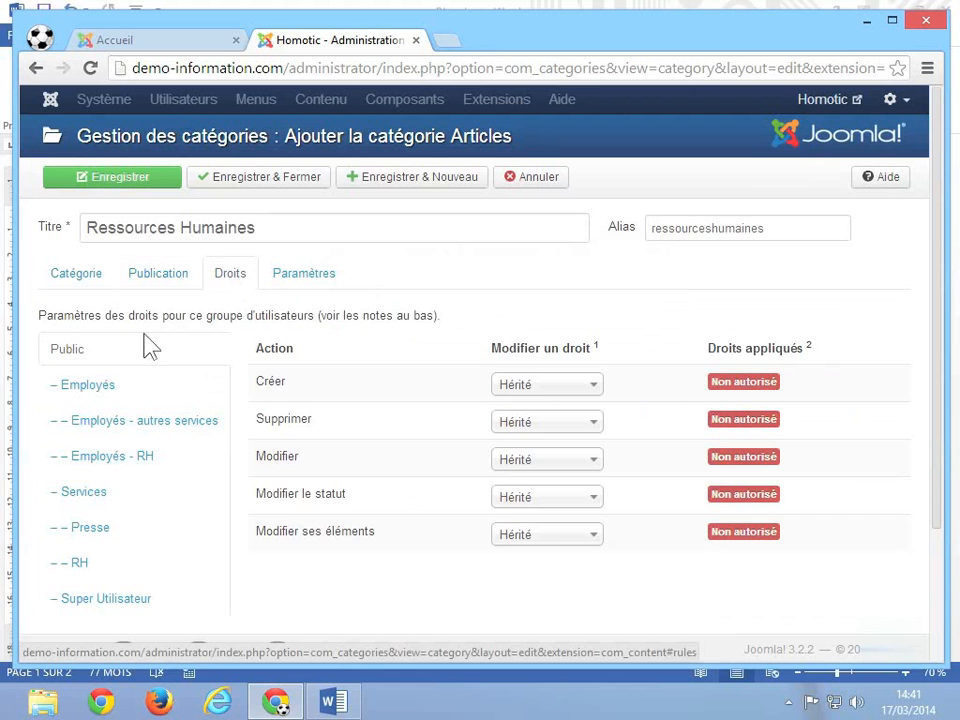
{"action": "left_click", "coordinate": [322, 284]}
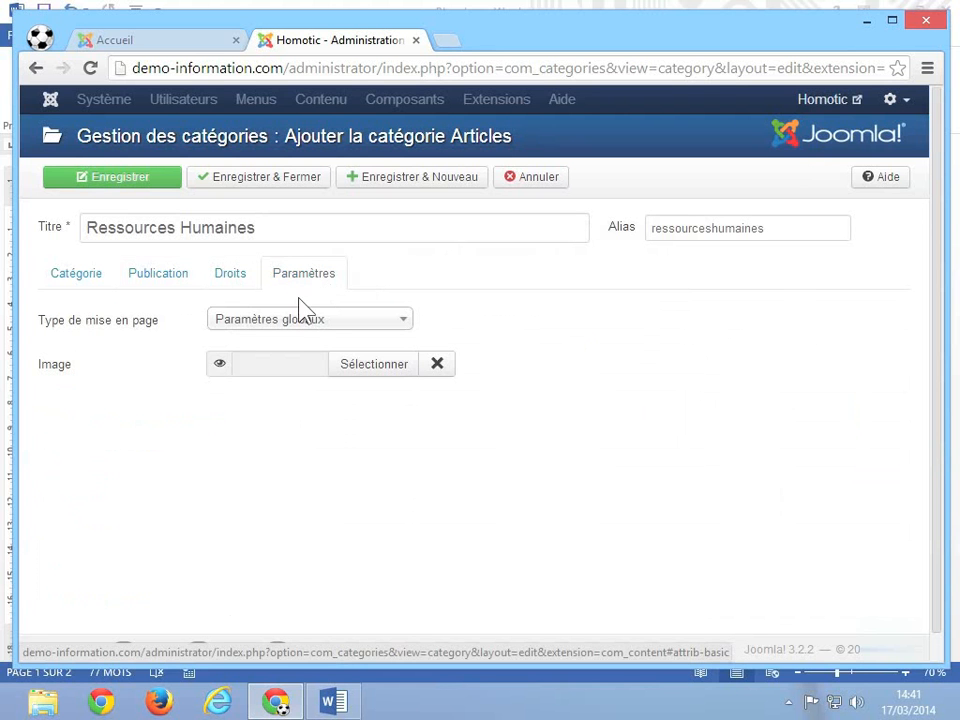
{"action": "left_click", "coordinate": [276, 330]}
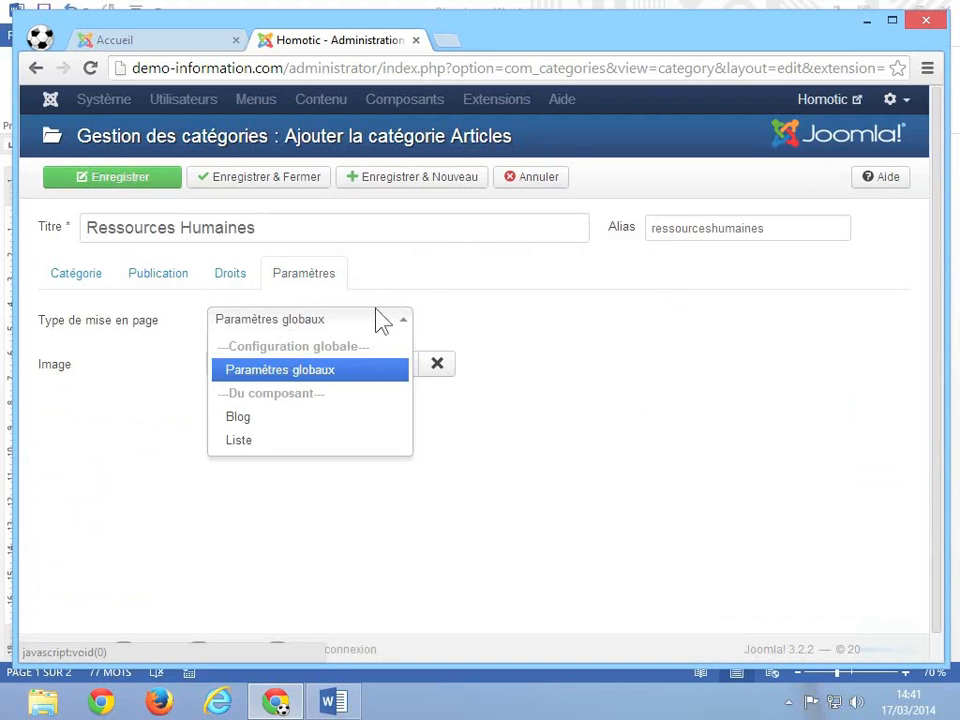
{"action": "left_click", "coordinate": [431, 318]}
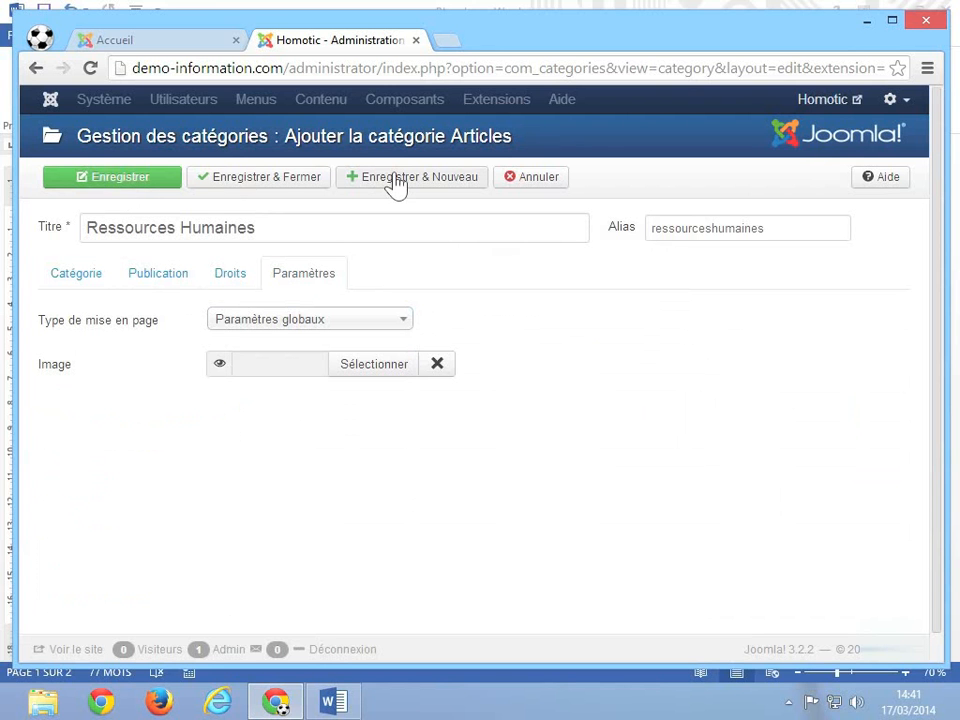
Save and close the new category and locate it among the subcategories of "La société" in the category list
{"action": "left_click", "coordinate": [260, 186]}
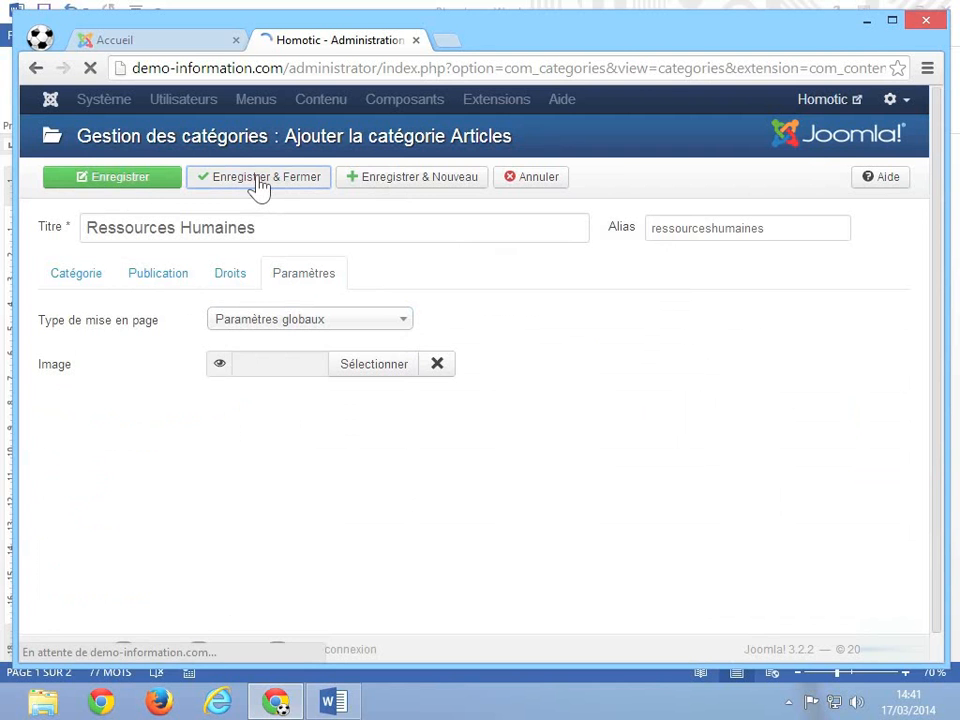
{"action": "scroll", "coordinate": [525, 370], "scroll_direction": "down", "scroll_amount": 3}
{"action": "scroll", "coordinate": [522, 372], "scroll_direction": "down", "scroll_amount": 1}
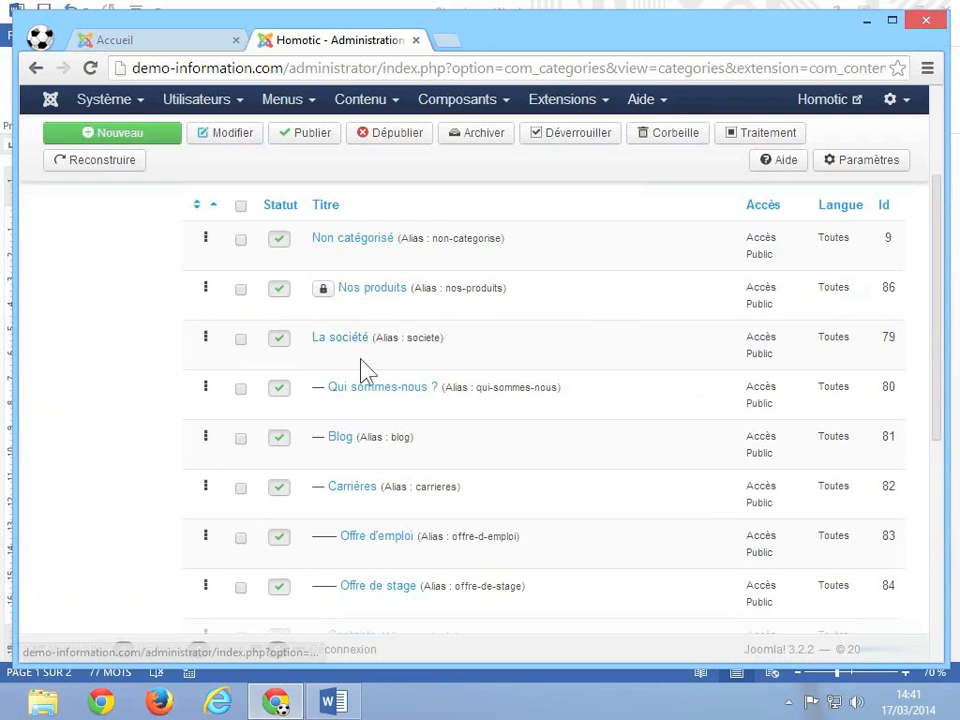
{"action": "scroll", "coordinate": [365, 372], "scroll_direction": "down", "scroll_amount": 1}
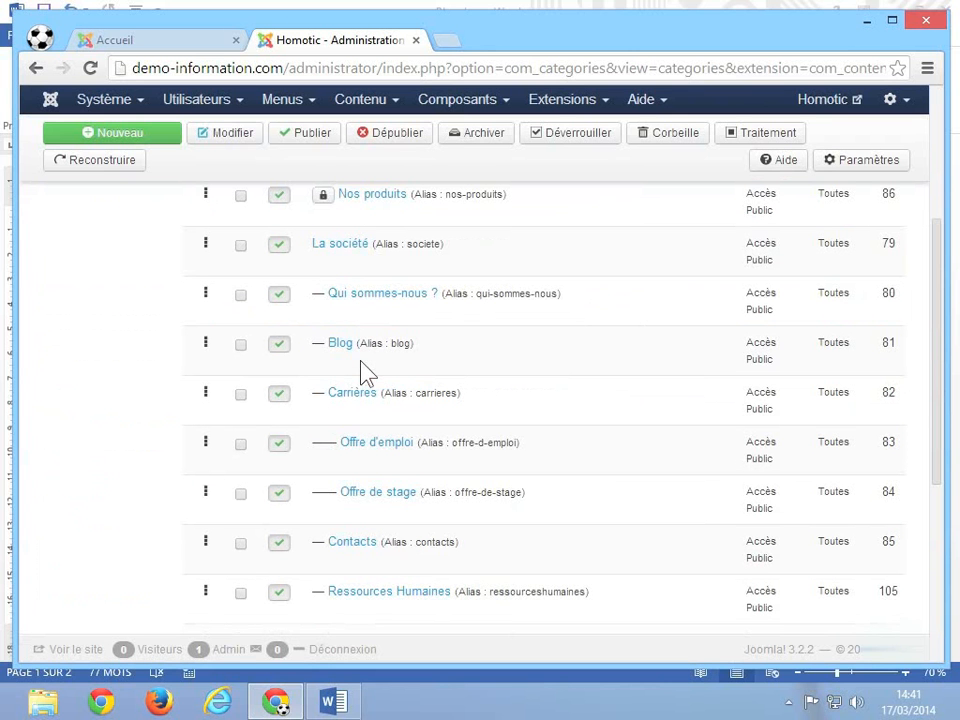